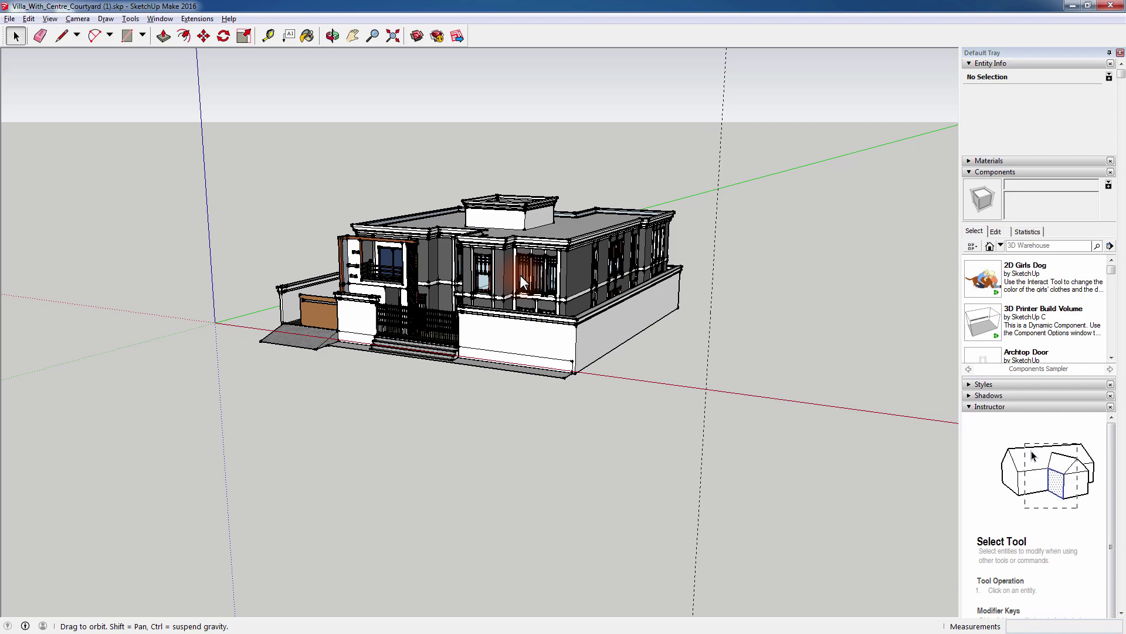
Step: Transfer the villa model from SketchUp to SimLab Composer through the SimLab Composer Integration extension
{"action": "middle_click_drag", "start_coordinate": [522, 280], "coordinate": [634, 304]}
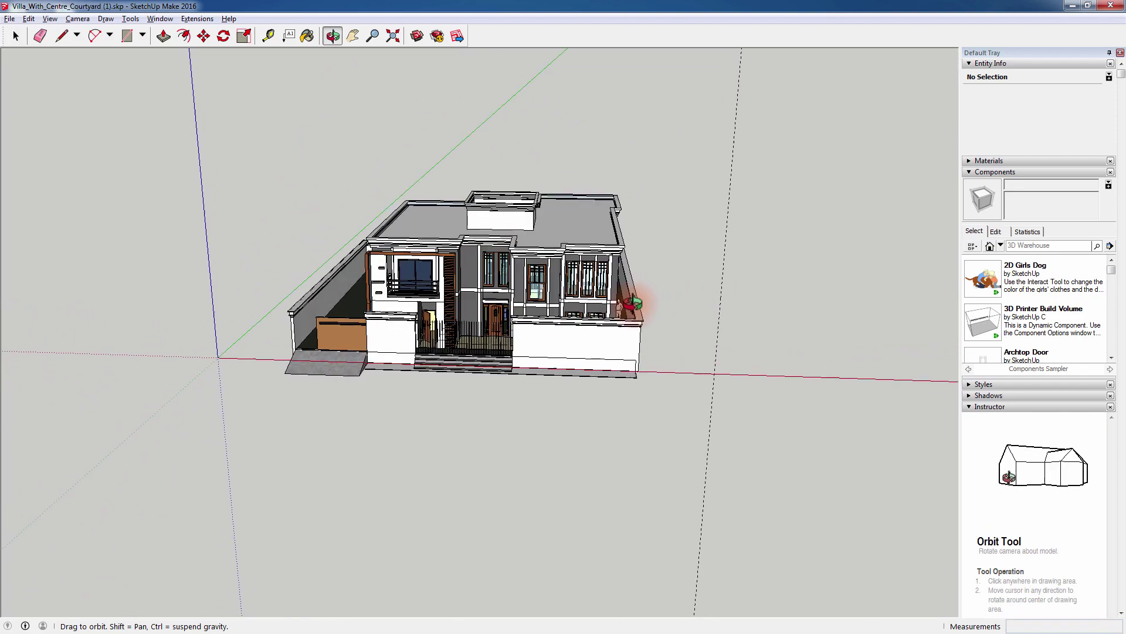
{"action": "left_click_drag", "start_coordinate": [634, 304], "coordinate": [498, 278]}
{"action": "key", "text": "space"}
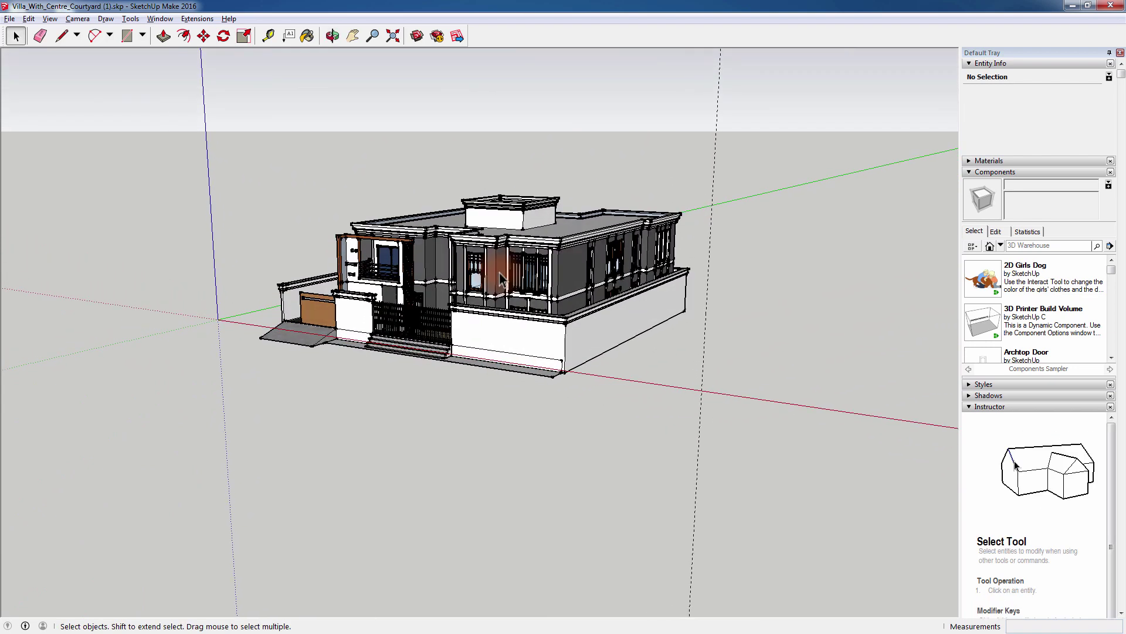
{"action": "left_click", "coordinate": [196, 19]}
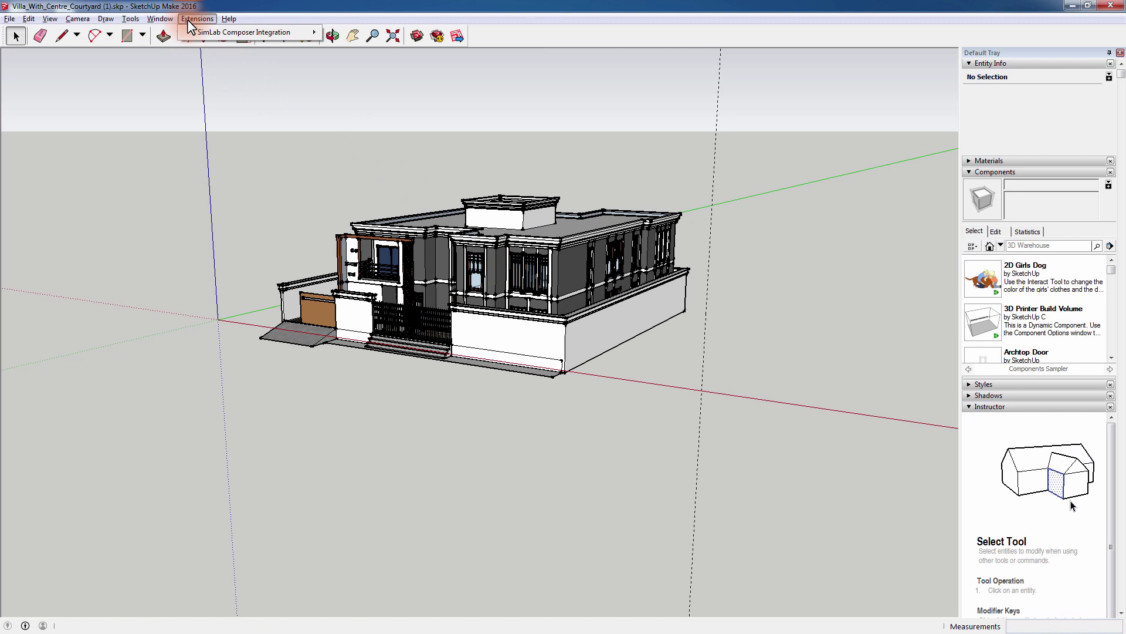
{"action": "mouse_move", "coordinate": [244, 32]}
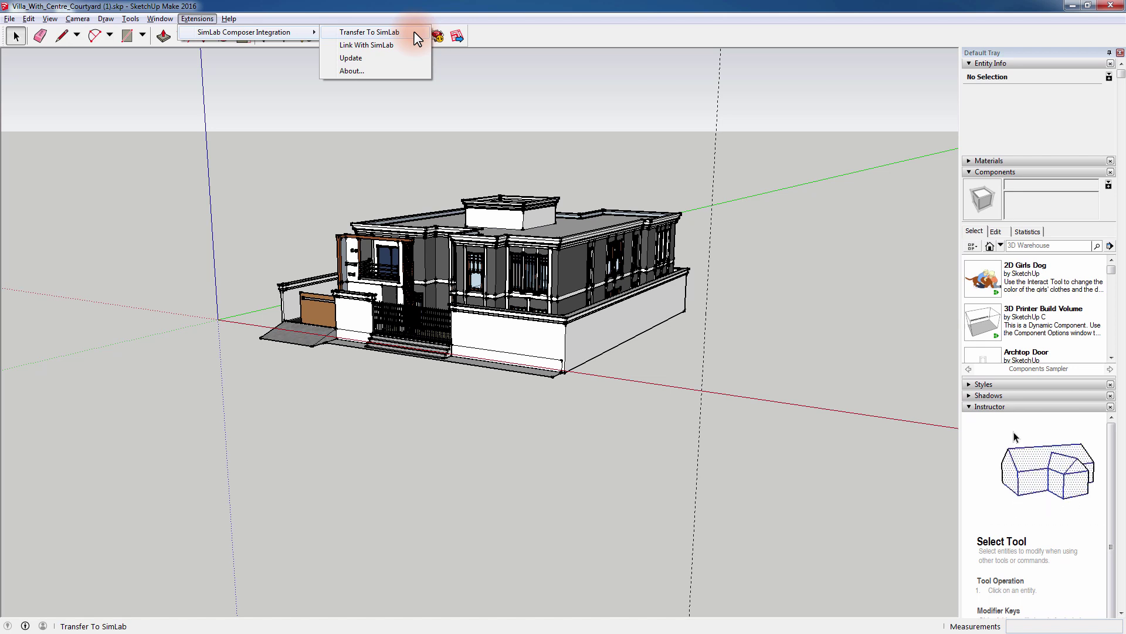
{"action": "left_click", "coordinate": [414, 32]}
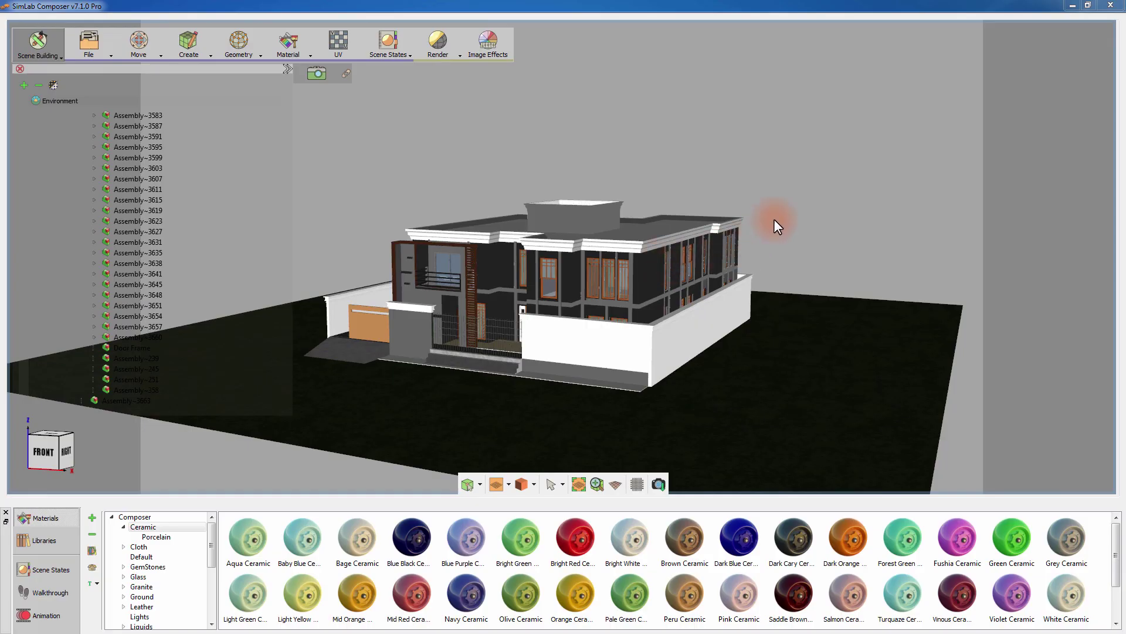
Step: Orbit the imported villa slightly in the SimLab Composer viewport
{"action": "mouse_move", "coordinate": [774, 222]}
{"action": "left_mouse_down"}
{"action": "mouse_move", "coordinate": [757, 233]}
{"action": "mouse_move", "coordinate": [718, 225]}
{"action": "mouse_move", "coordinate": [782, 217]}
{"action": "mouse_move", "coordinate": [803, 230]}
{"action": "mouse_move", "coordinate": [801, 254]}
{"action": "mouse_move", "coordinate": [785, 243]}
{"action": "left_mouse_up"}
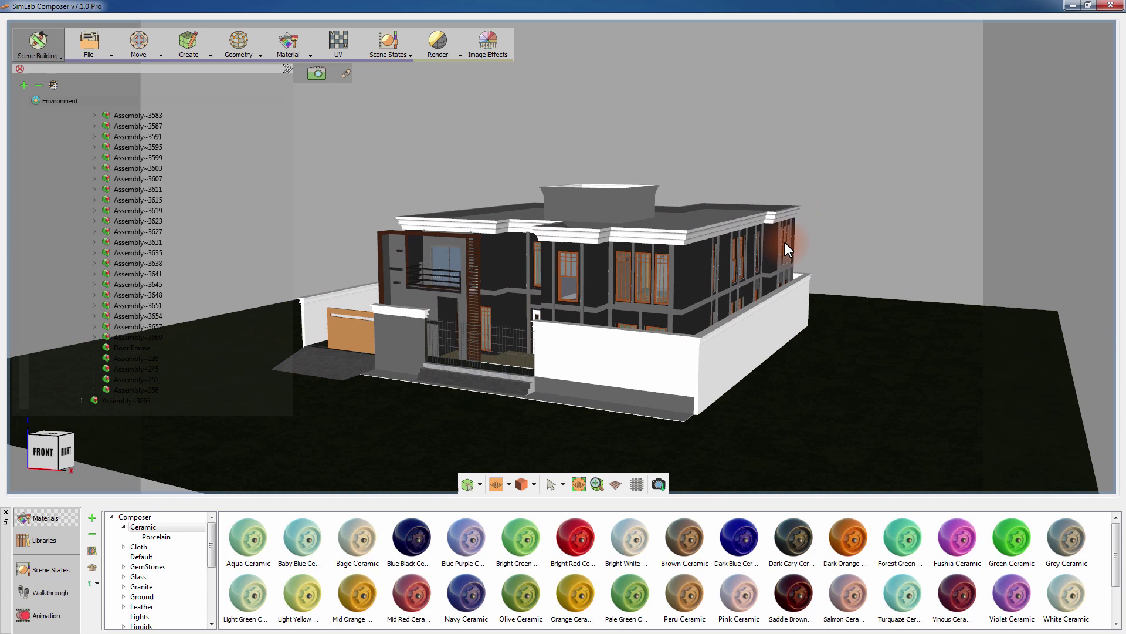
Step: Start a Real Time render of the villa and show the Environment HDR lighting panel
{"action": "left_click", "coordinate": [430, 52]}
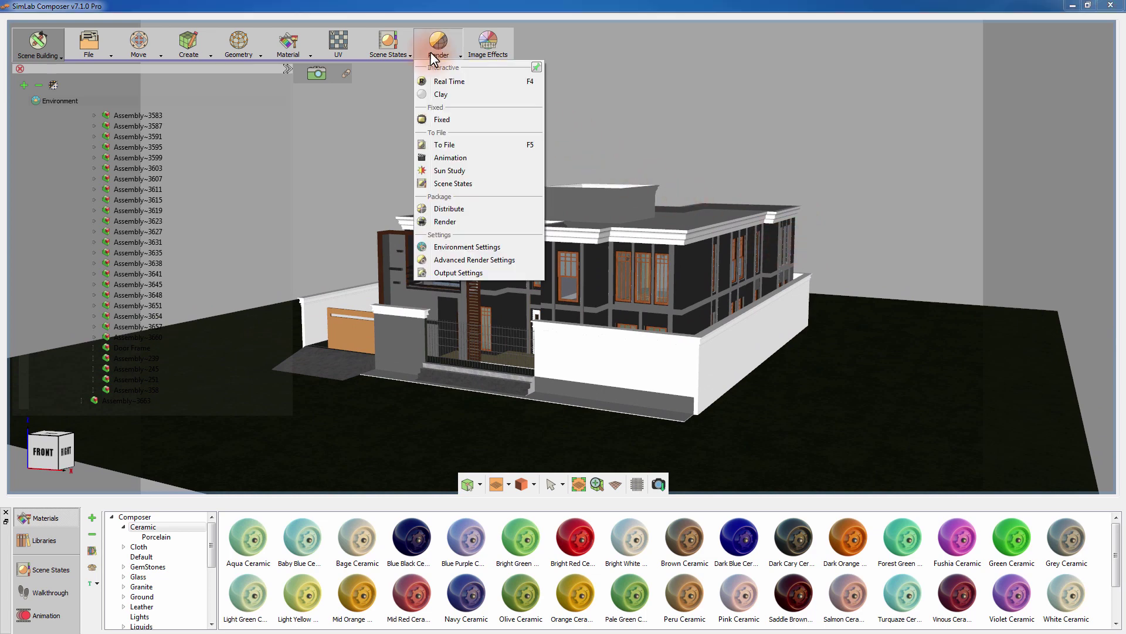
{"action": "left_click", "coordinate": [445, 82]}
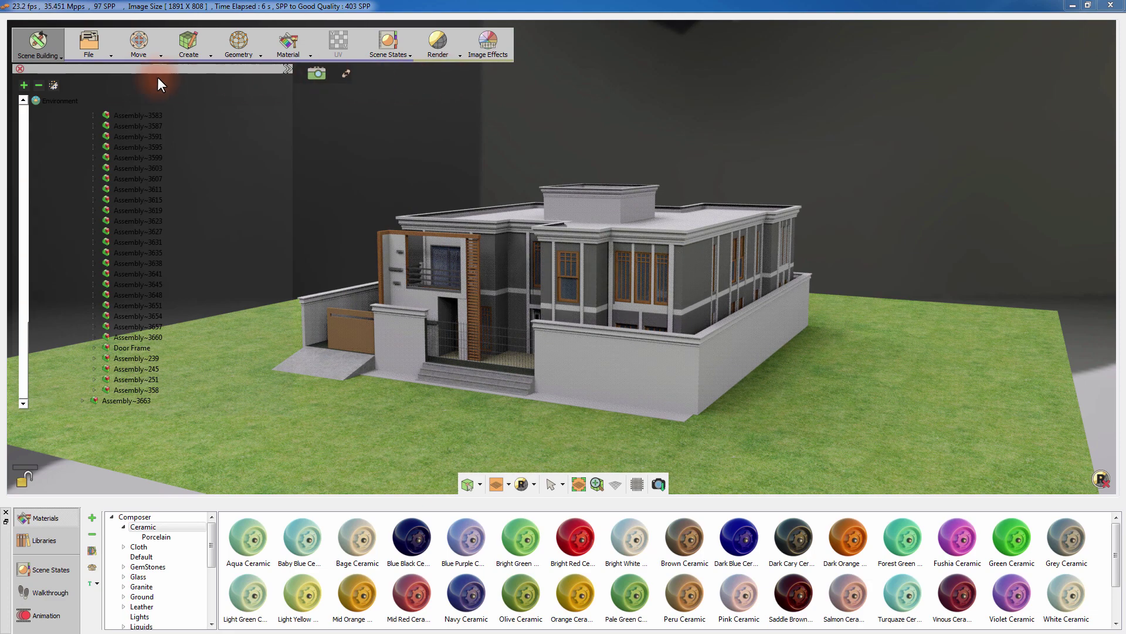
{"action": "left_click", "coordinate": [59, 101]}
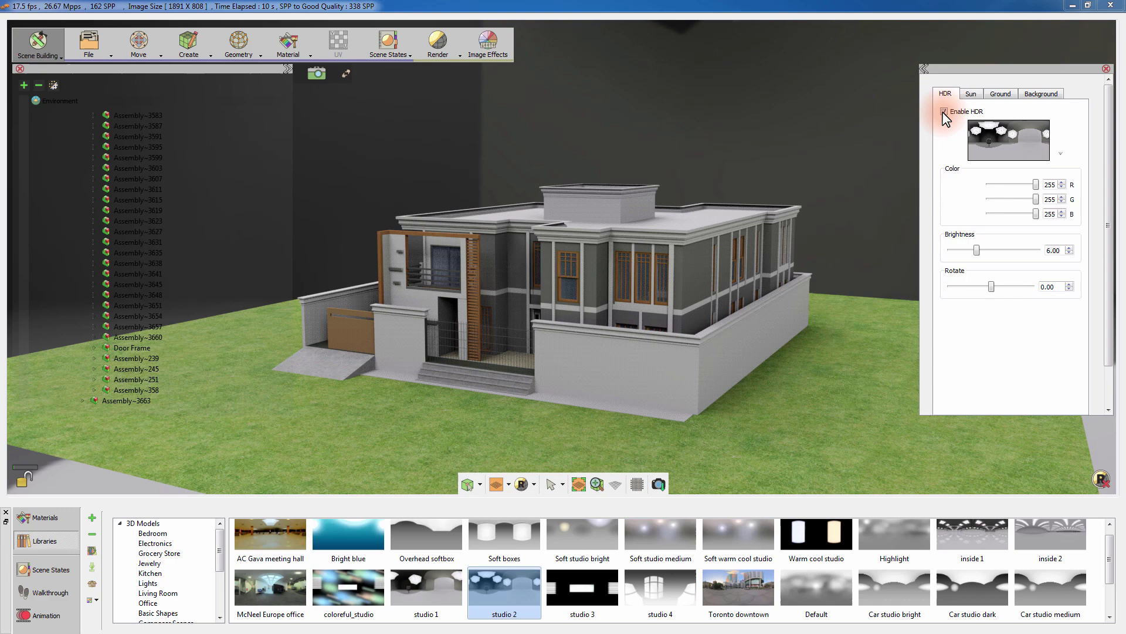
Step: Enable Sun on the Sun tab with Sky Strength 0.9 and Sun Strength 1.1
{"action": "left_click", "coordinate": [969, 98]}
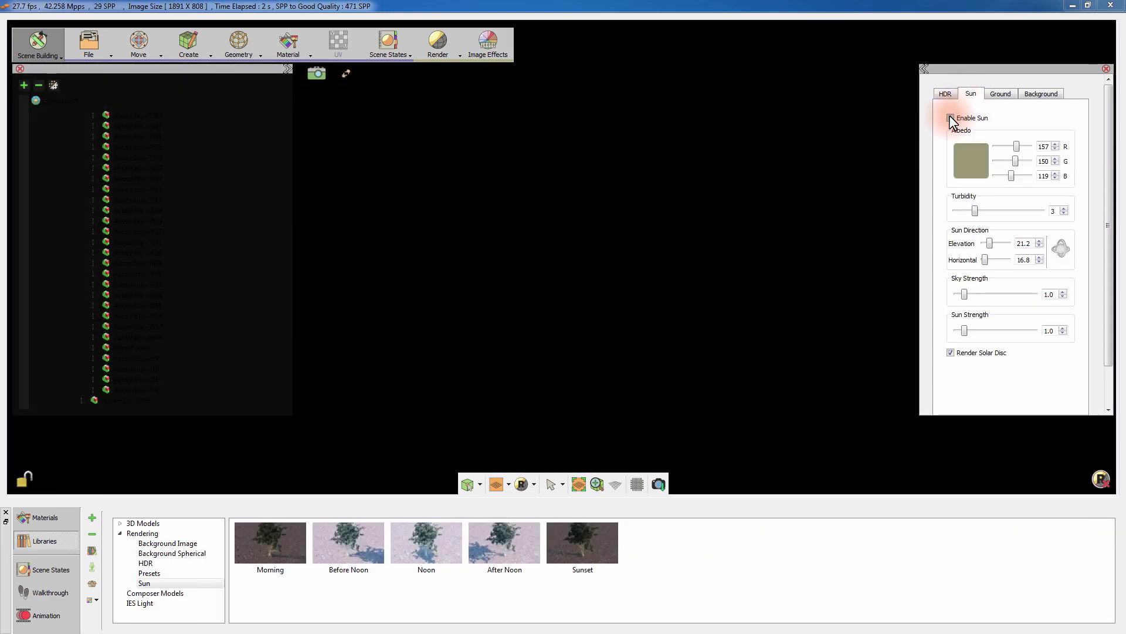
{"action": "left_click", "coordinate": [950, 118]}
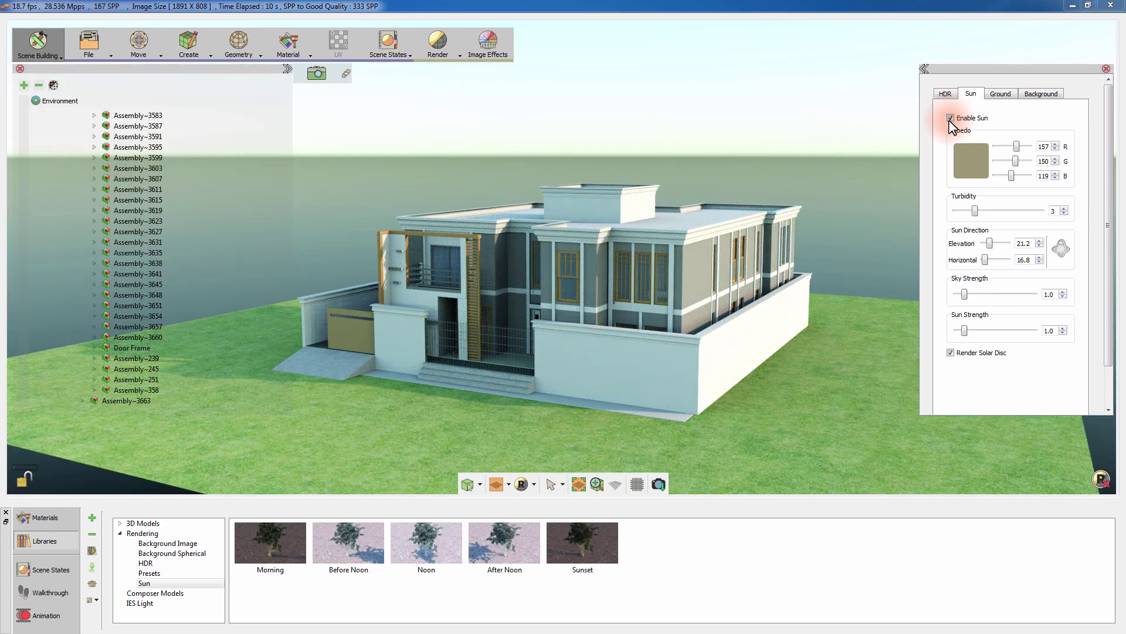
{"action": "left_click", "coordinate": [1063, 296]}
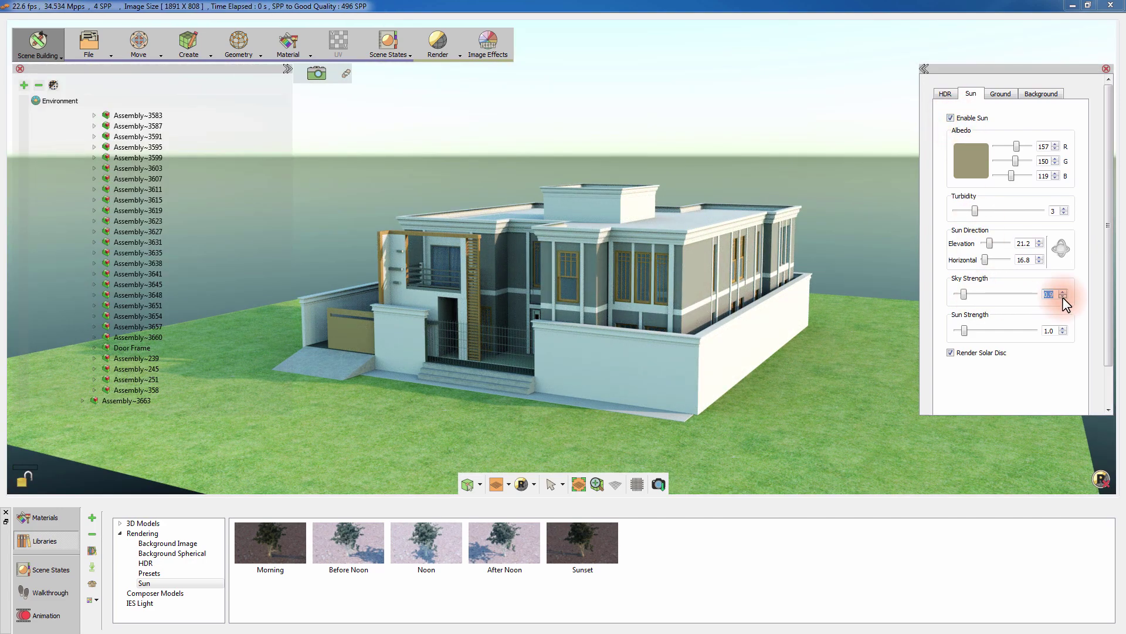
{"action": "left_click", "coordinate": [1062, 333]}
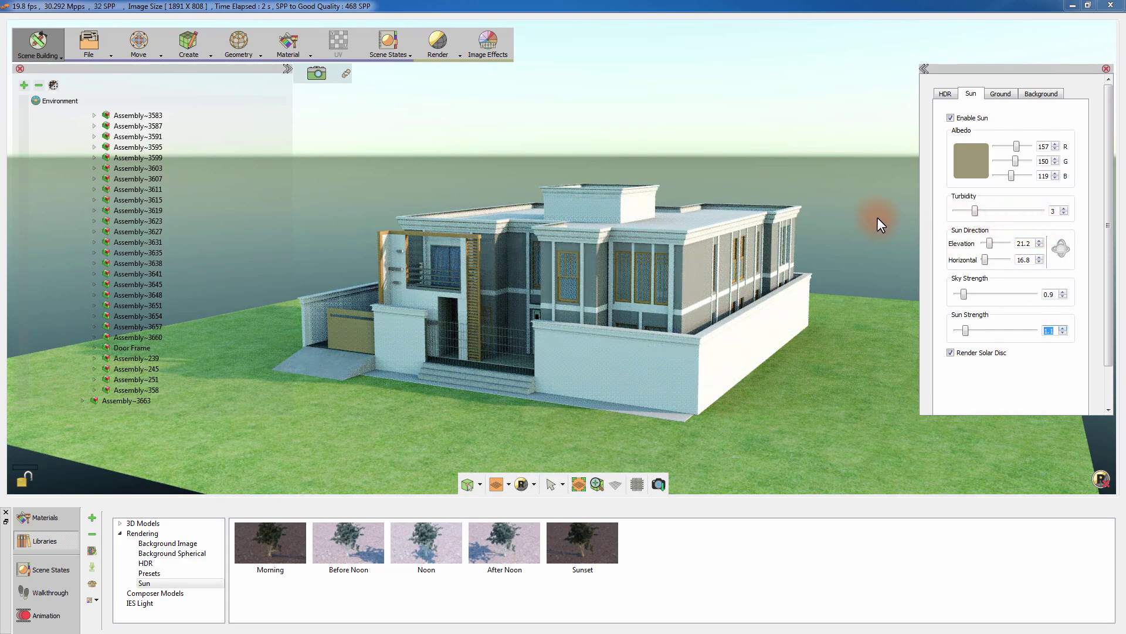
{"action": "scroll", "coordinate": [876, 247], "scroll_direction": "up", "scroll_amount": 1}
{"action": "middle_click_drag", "start_coordinate": [874, 246], "coordinate": [865, 305]}
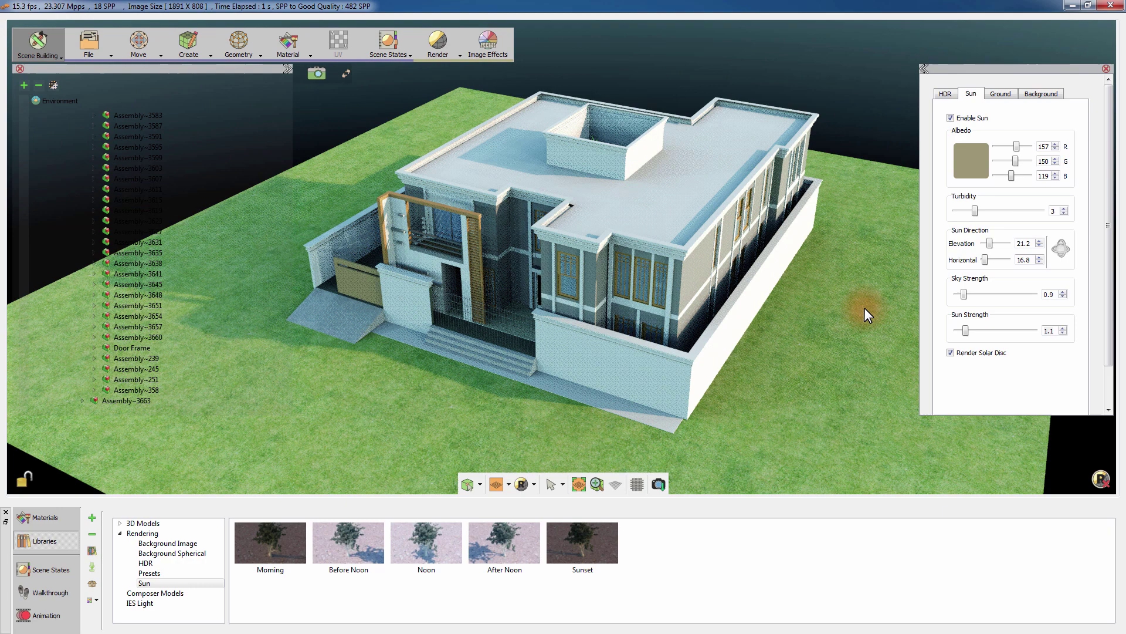
{"action": "key", "text": "Escape"}
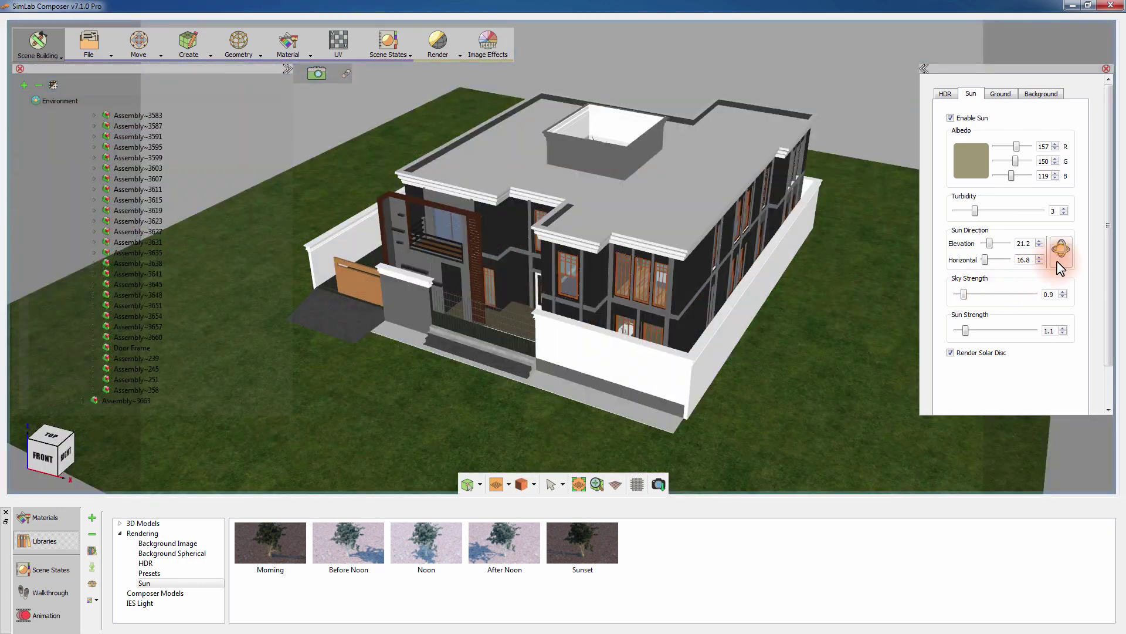
Step: Rotate the sun gizmo to elevation 24.7 and horizontal 332.8, confirm, and stop live rendering
{"action": "left_click", "coordinate": [1062, 248]}
{"action": "middle_click_drag", "start_coordinate": [788, 326], "coordinate": [761, 409]}
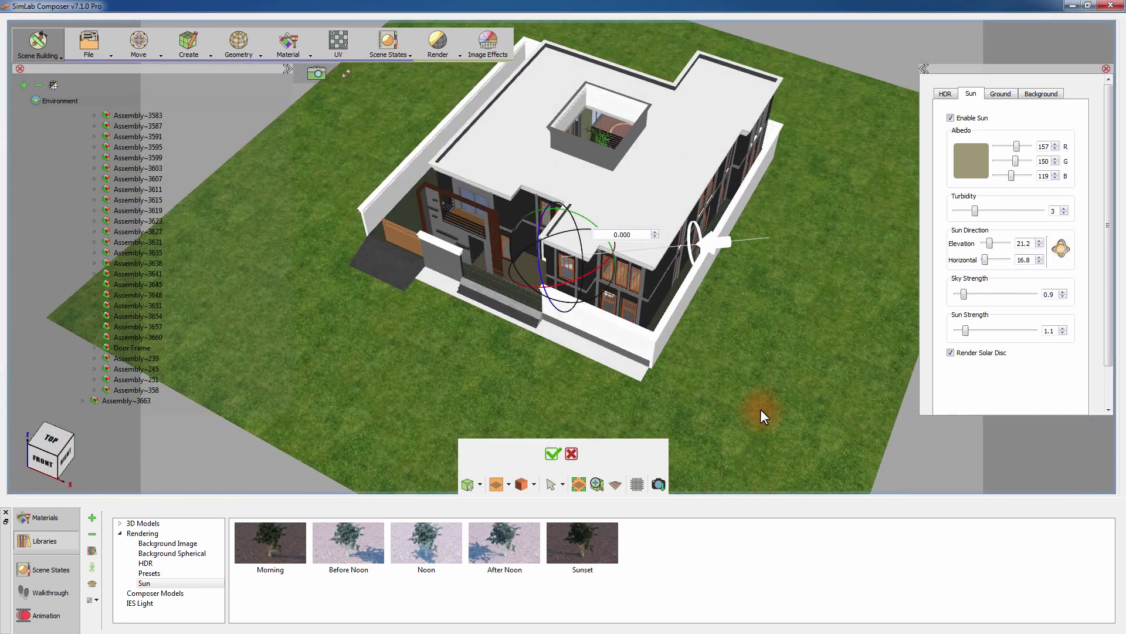
{"action": "mouse_move", "coordinate": [594, 274]}
{"action": "left_mouse_down"}
{"action": "mouse_move", "coordinate": [550, 294]}
{"action": "mouse_move", "coordinate": [573, 313]}
{"action": "left_mouse_up"}
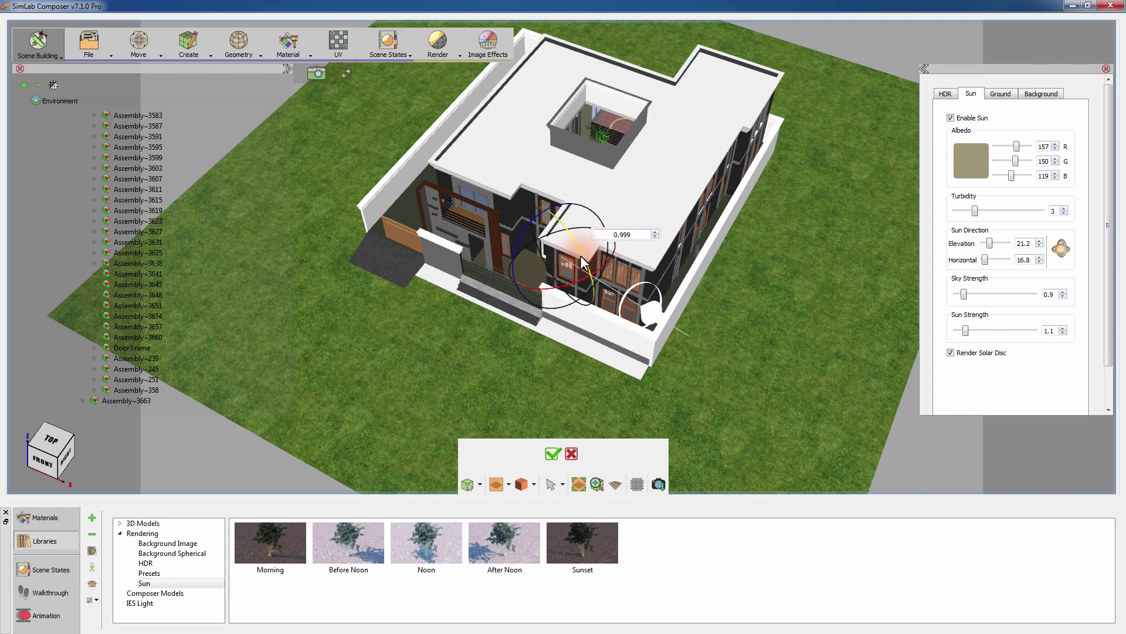
{"action": "left_click", "coordinate": [555, 454]}
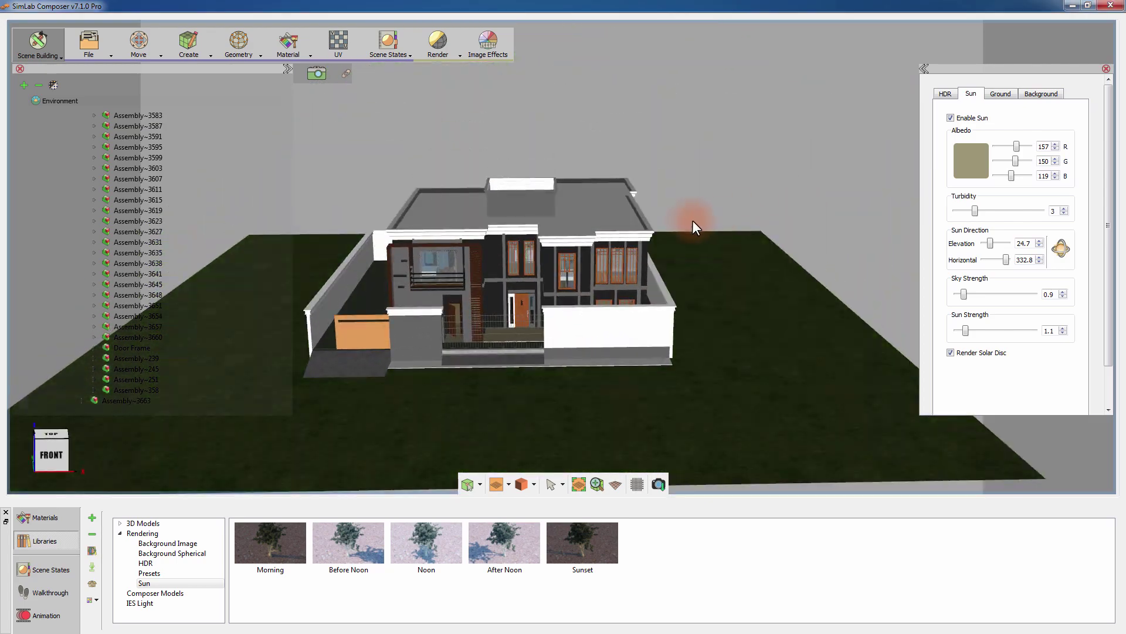
{"action": "right_click_drag", "start_coordinate": [647, 284], "coordinate": [761, 273]}
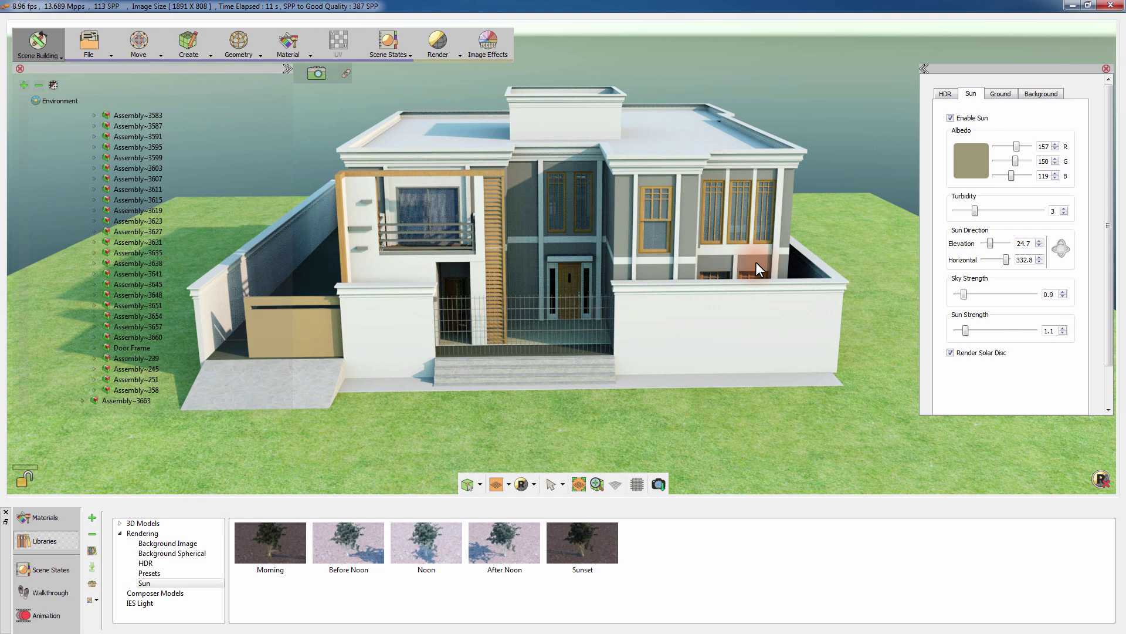
{"action": "left_click", "coordinate": [743, 312]}
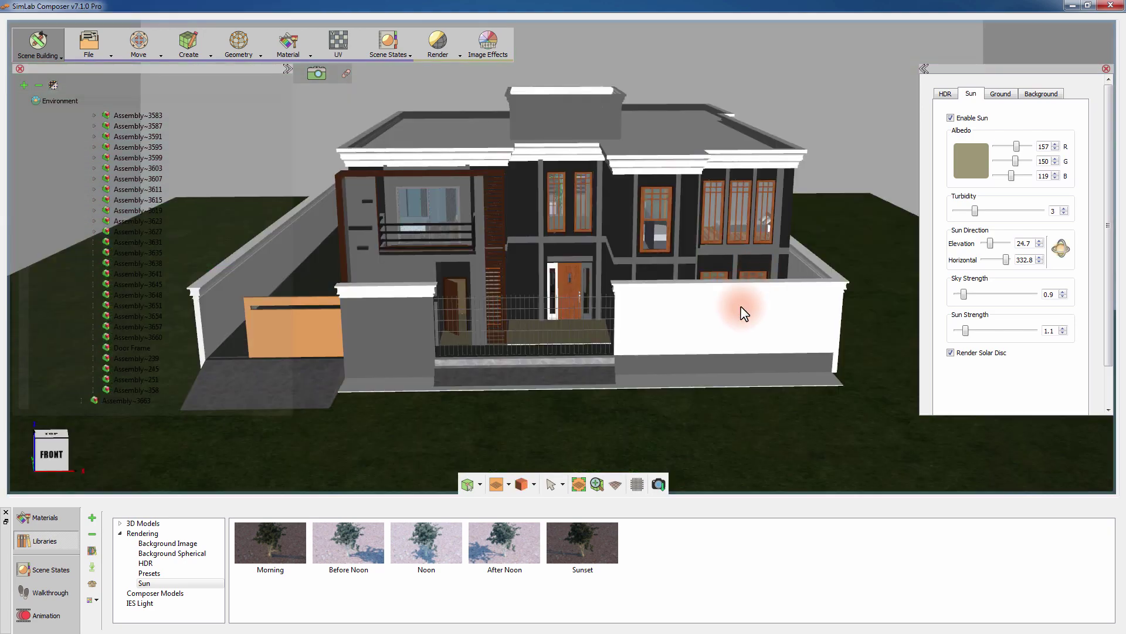
Step: Set the wall and window-frame materials to the Matte material type
{"action": "left_click", "coordinate": [1051, 167]}
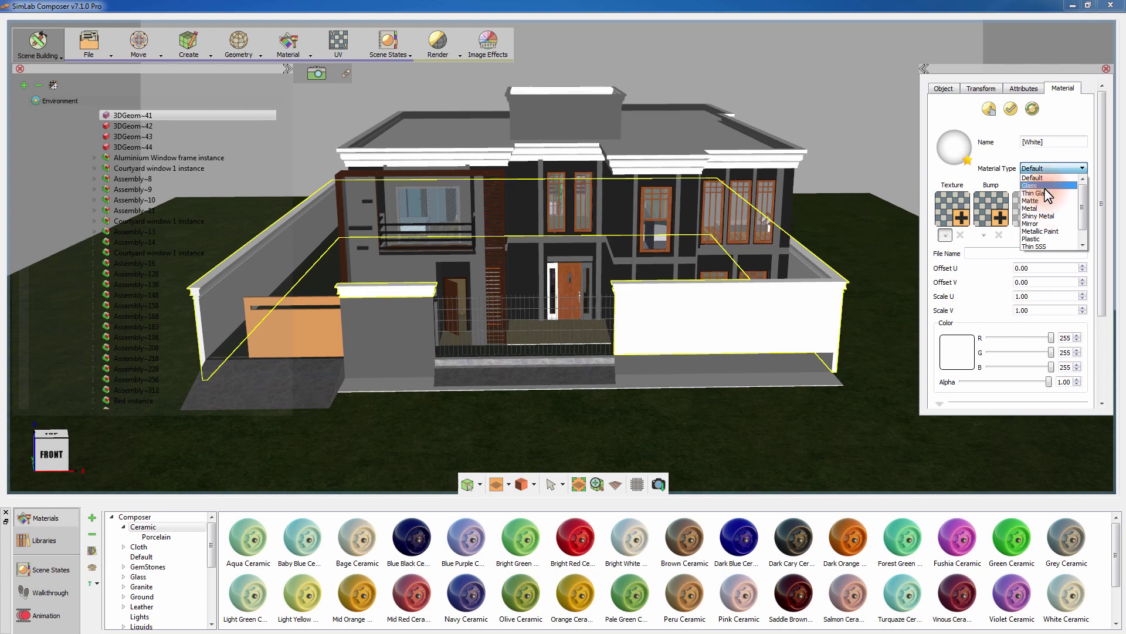
{"action": "left_click", "coordinate": [1046, 207]}
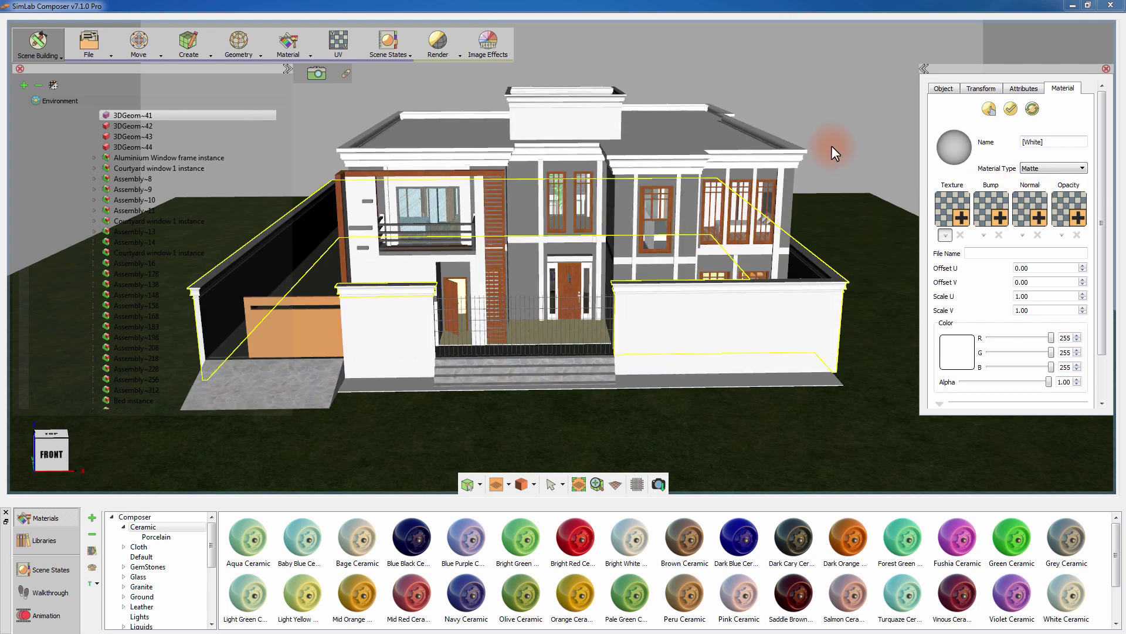
{"action": "left_click", "coordinate": [788, 188]}
{"action": "left_click", "coordinate": [1053, 168]}
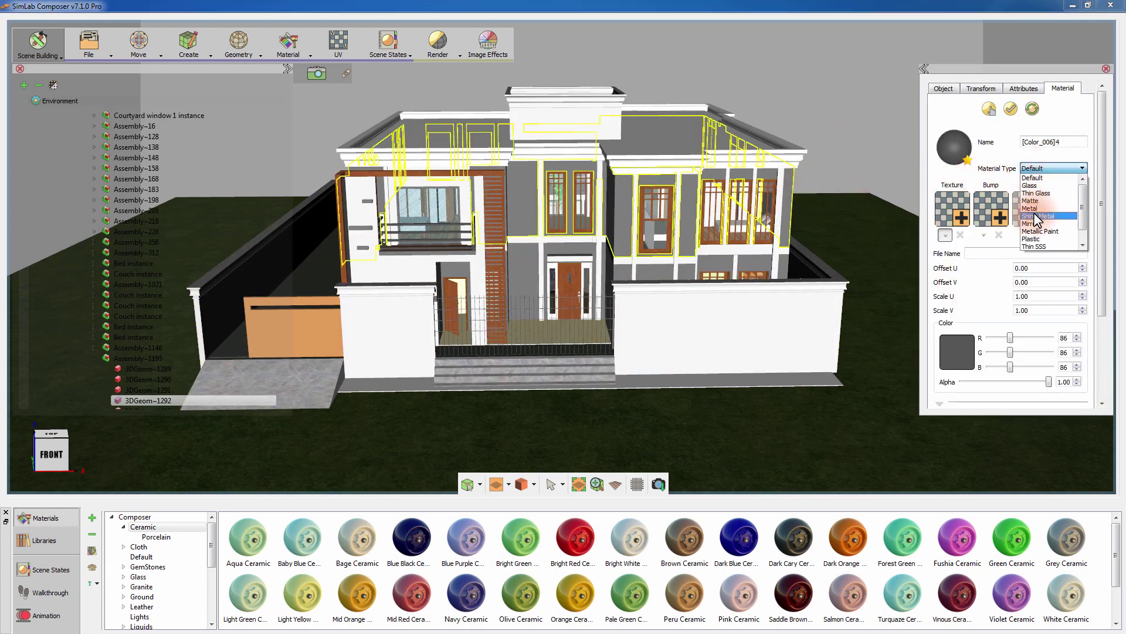
{"action": "left_click", "coordinate": [1046, 208]}
Step: Change the blue window pane's material type to Glass
{"action": "left_click", "coordinate": [661, 236]}
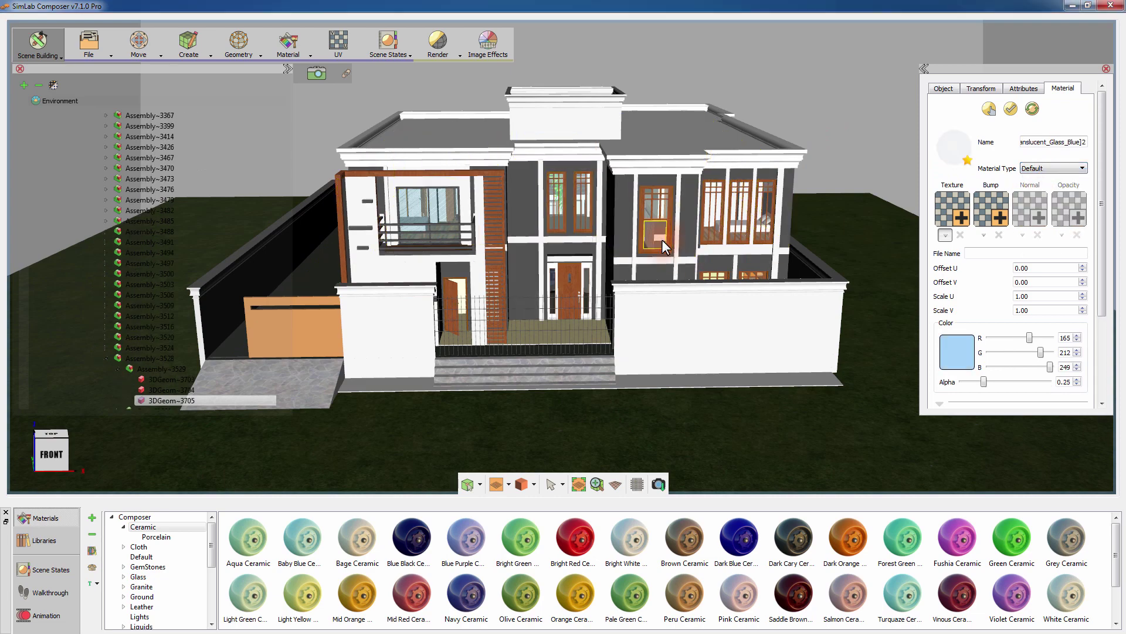
{"action": "left_click", "coordinate": [1052, 168]}
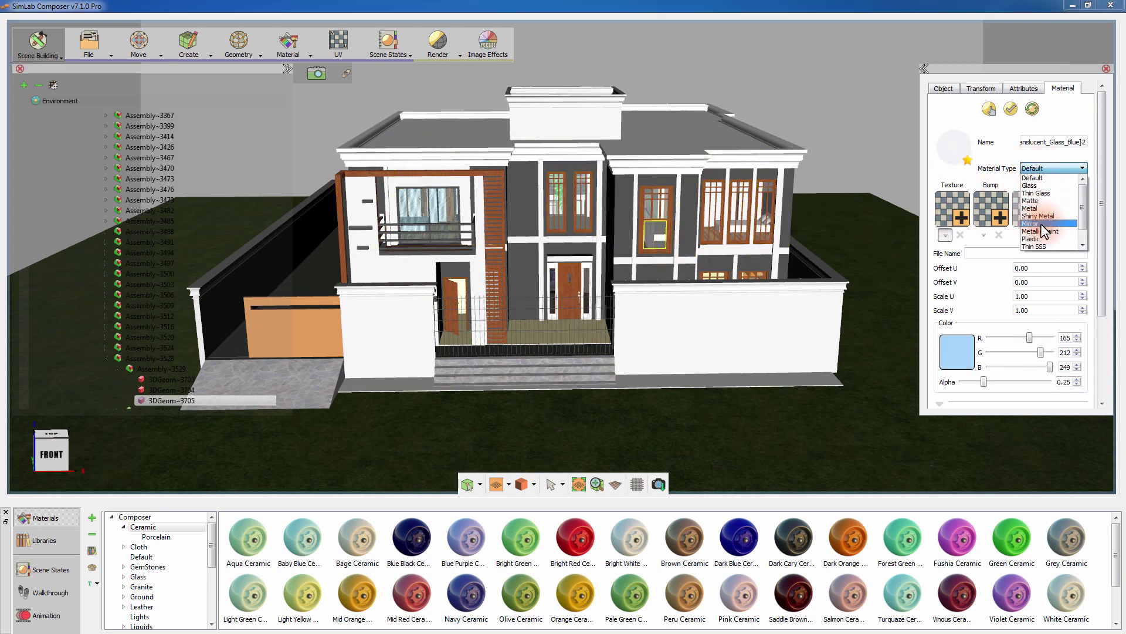
{"action": "left_click", "coordinate": [1032, 185]}
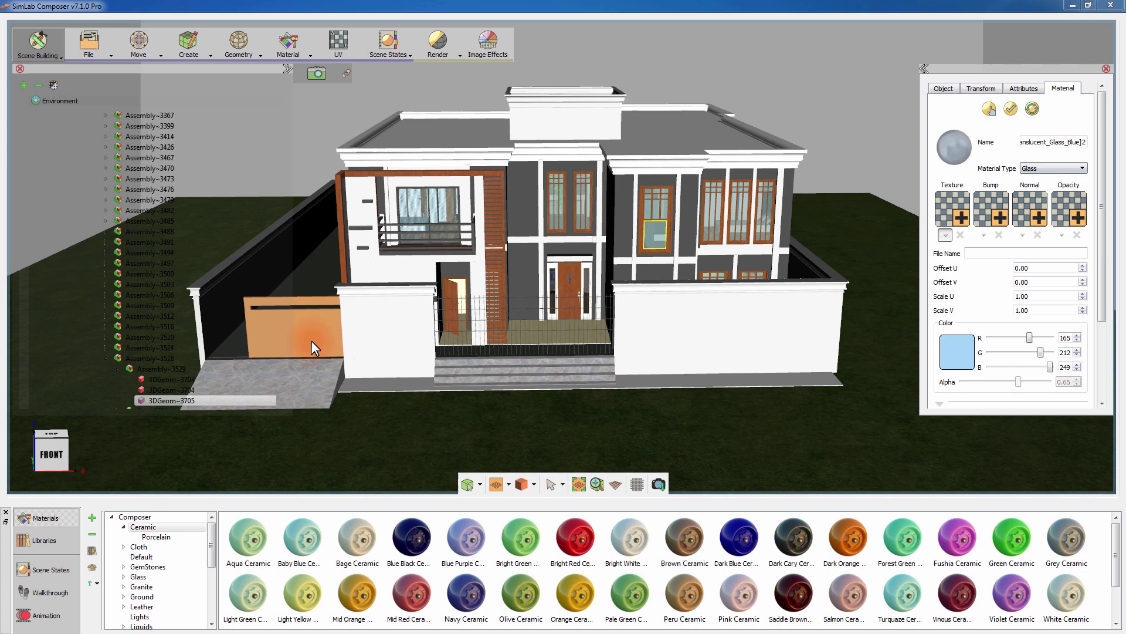
{"action": "scroll", "coordinate": [319, 338], "scroll_direction": "up", "scroll_amount": 5}
{"action": "scroll", "coordinate": [640, 378], "scroll_direction": "up", "scroll_amount": 4}
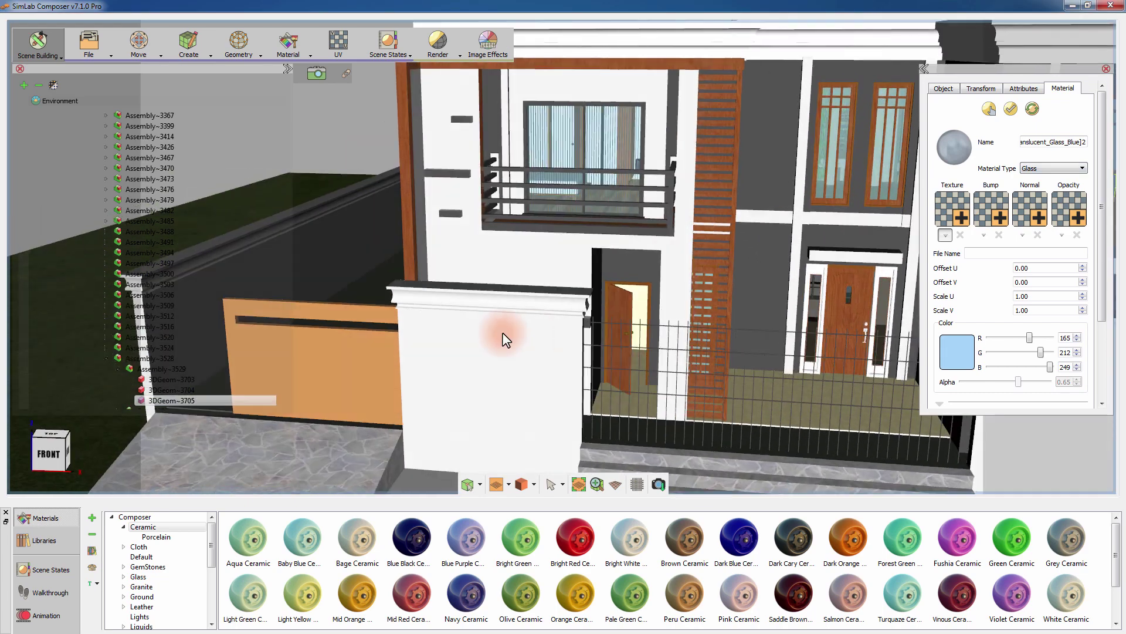
{"action": "scroll", "coordinate": [720, 264], "scroll_direction": "up", "scroll_amount": 3}
Step: Pick a different material type for the cherry wood louver material
{"action": "left_click", "coordinate": [684, 244]}
{"action": "left_click", "coordinate": [1052, 169]}
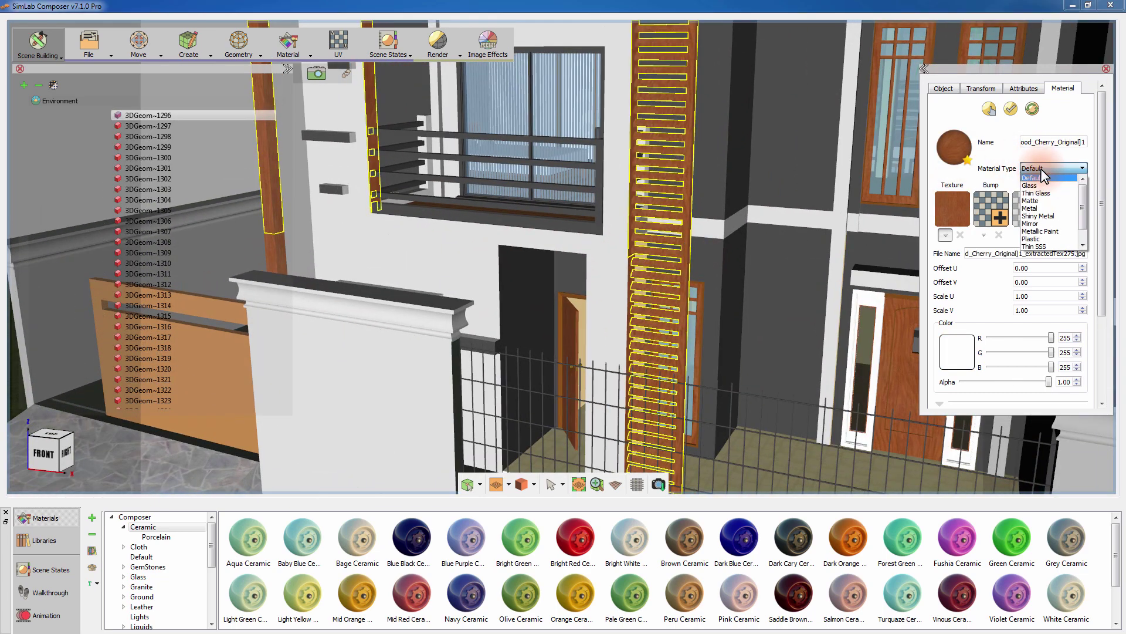
{"action": "left_click", "coordinate": [1048, 228]}
{"action": "scroll", "coordinate": [1012, 264], "scroll_direction": "down", "scroll_amount": 4}
Step: Raise cherry wood roughness to 0.82 and browse library categories from Cloth to Metallic Paint
{"action": "left_click_drag", "start_coordinate": [972, 351], "coordinate": [1036, 350]}
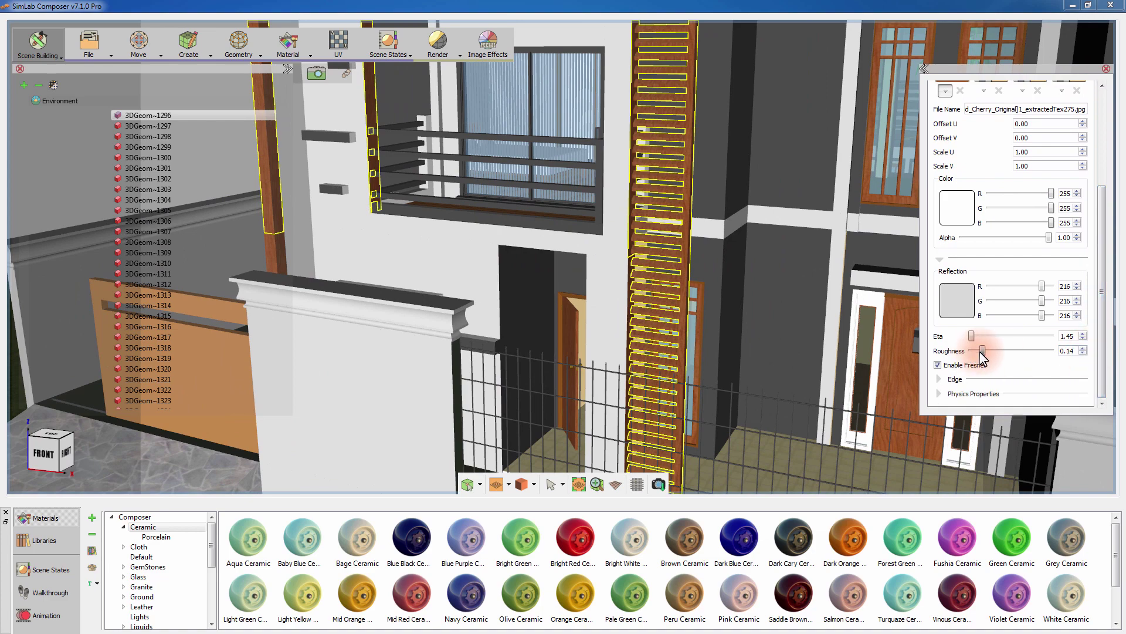
{"action": "scroll", "coordinate": [772, 275], "scroll_direction": "down", "scroll_amount": 3}
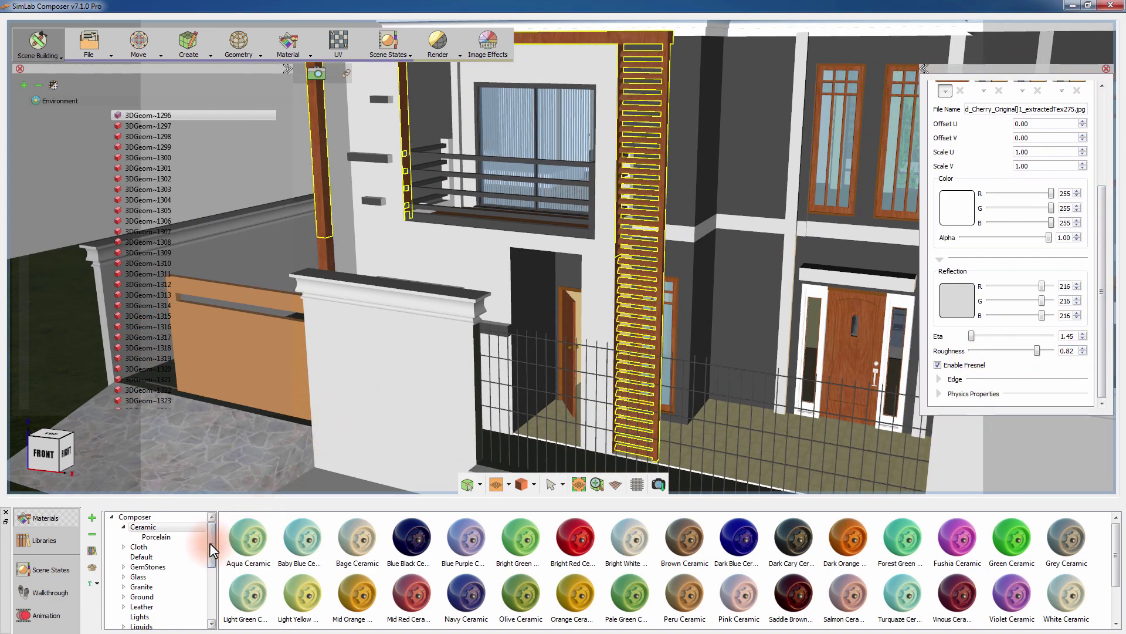
{"action": "mouse_move", "coordinate": [211, 545]}
{"action": "left_mouse_down"}
{"action": "mouse_move", "coordinate": [209, 602]}
{"action": "mouse_move", "coordinate": [210, 528]}
{"action": "left_mouse_up"}
{"action": "left_click", "coordinate": [139, 547]}
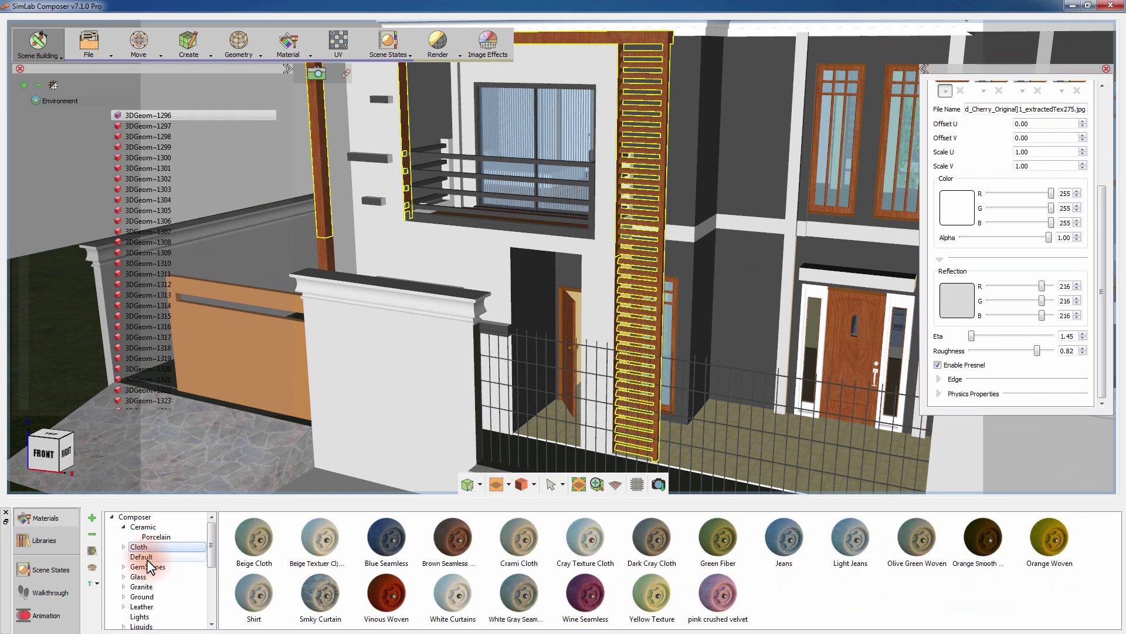
{"action": "left_click", "coordinate": [142, 556]}
{"action": "left_click", "coordinate": [139, 577]}
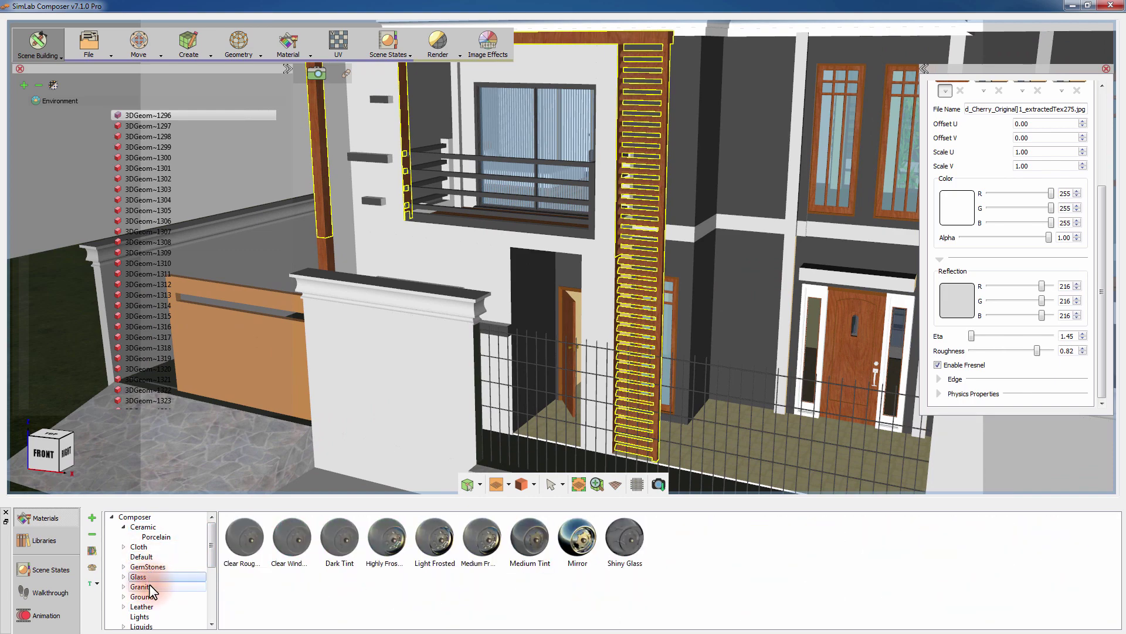
{"action": "left_click", "coordinate": [149, 584]}
{"action": "left_click", "coordinate": [146, 596]}
{"action": "left_click", "coordinate": [145, 577]}
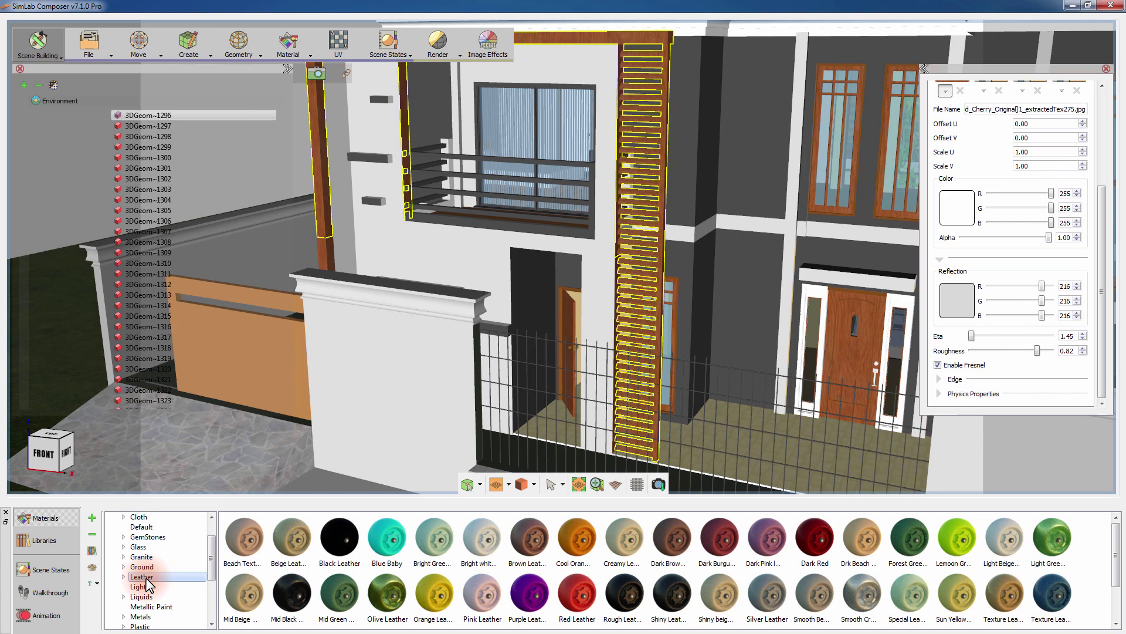
{"action": "scroll", "coordinate": [146, 577], "scroll_direction": "down", "scroll_amount": 3}
{"action": "left_click", "coordinate": [141, 527]}
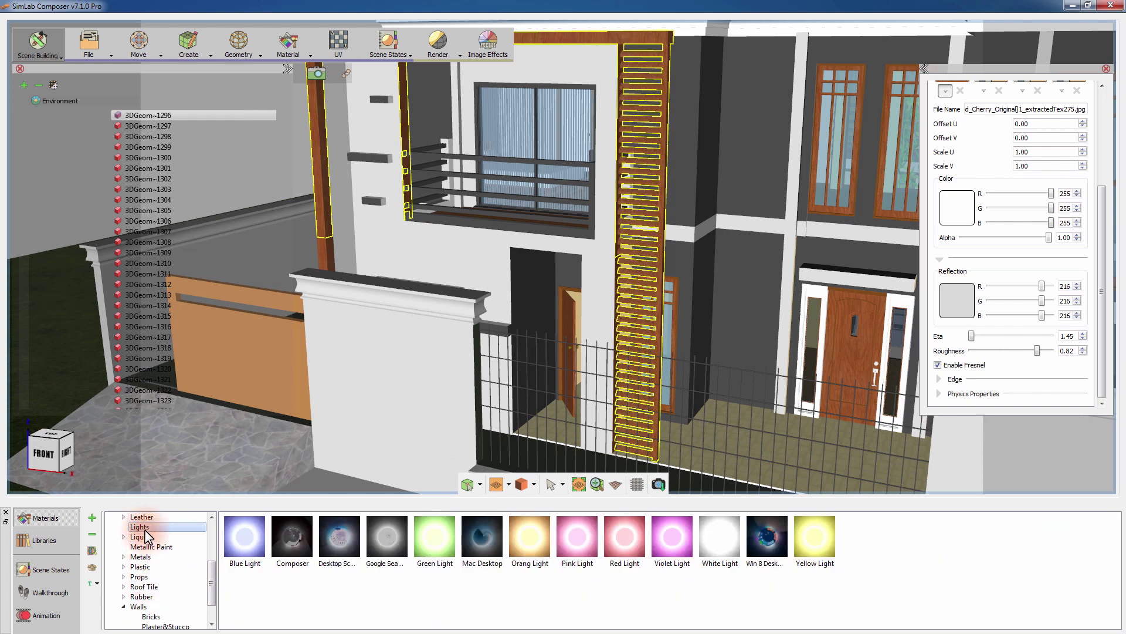
{"action": "left_click", "coordinate": [150, 546]}
{"action": "scroll", "coordinate": [531, 415], "scroll_direction": "down", "scroll_amount": 3}
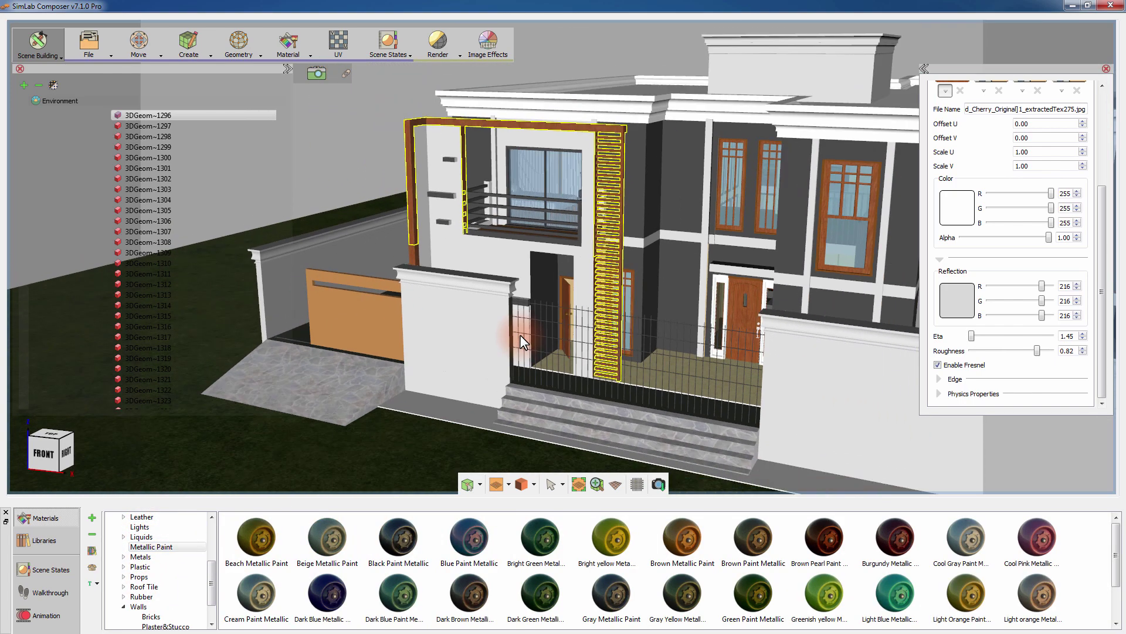
{"action": "scroll", "coordinate": [521, 334], "scroll_direction": "down", "scroll_amount": 3}
Step: Orbit out to show the whole house and deselect the wooden louver frame
{"action": "right_click_drag", "start_coordinate": [605, 256], "coordinate": [372, 270]}
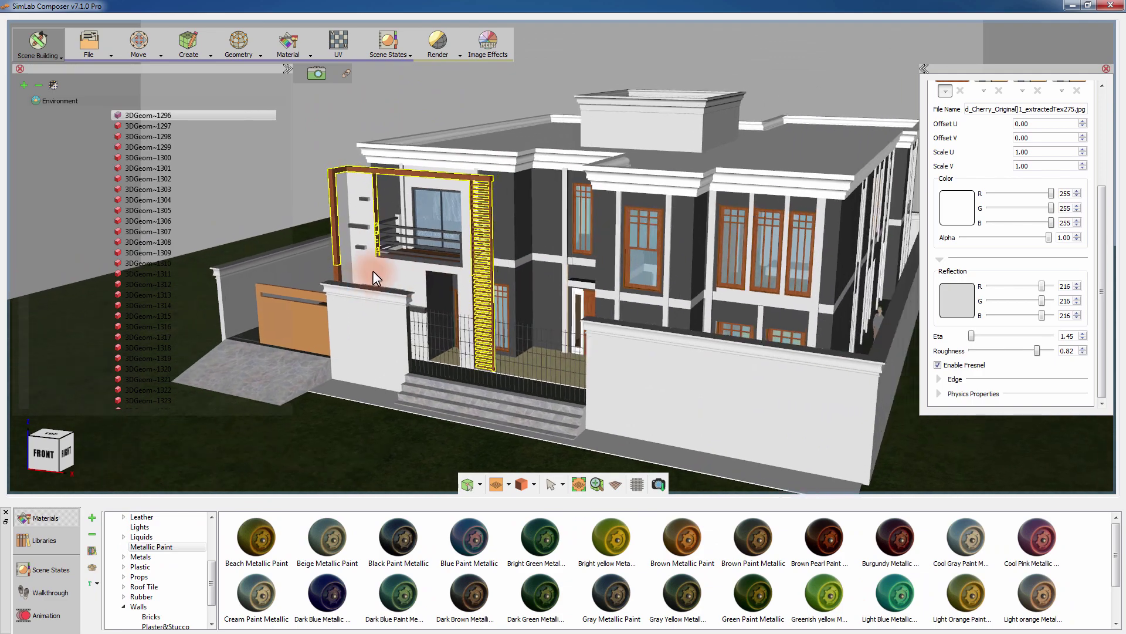
{"action": "left_click", "coordinate": [682, 115]}
{"action": "right_click_drag", "start_coordinate": [680, 107], "coordinate": [646, 102]}
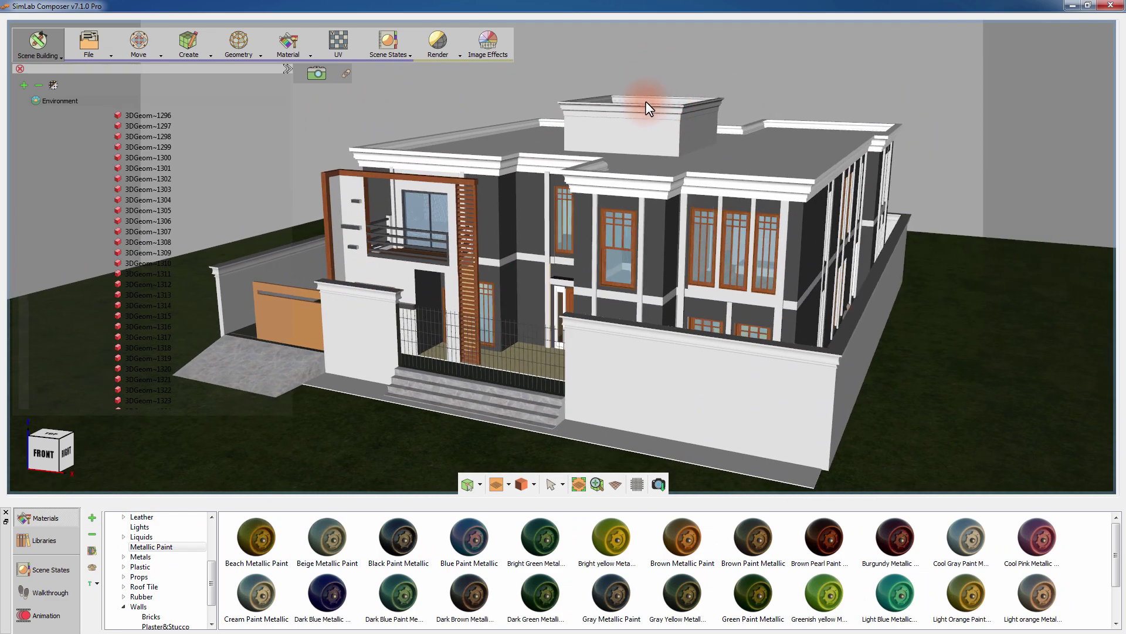
{"action": "key", "text": "F9"}
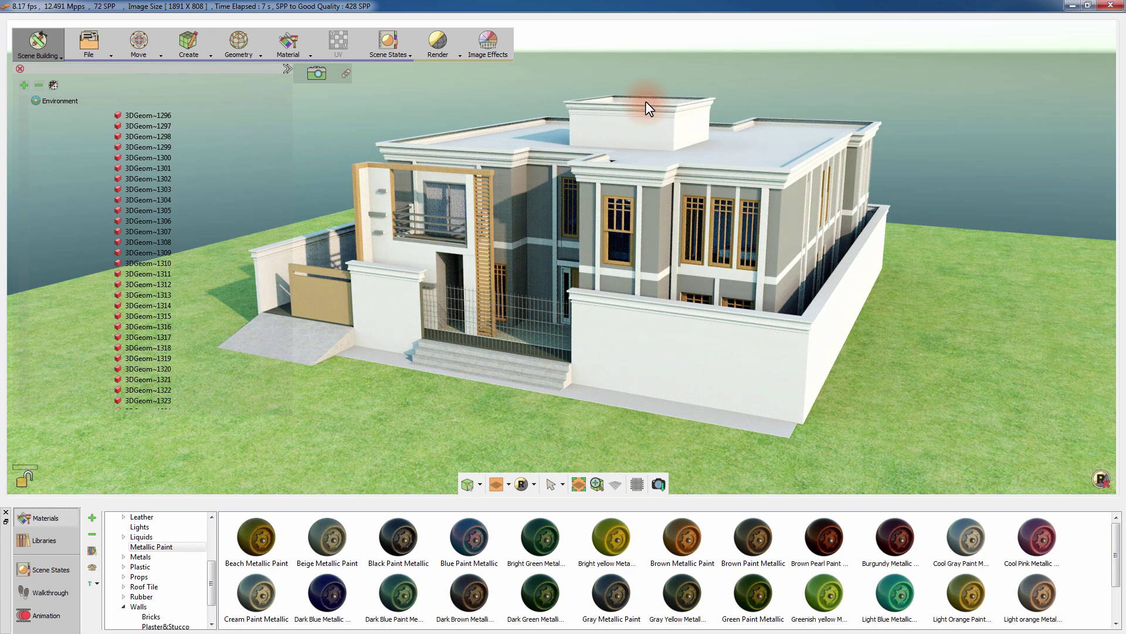
{"action": "mouse_move", "coordinate": [645, 102]}
{"action": "right_mouse_down"}
{"action": "mouse_move", "coordinate": [561, 99]}
{"action": "mouse_move", "coordinate": [820, 95]}
{"action": "right_mouse_up"}
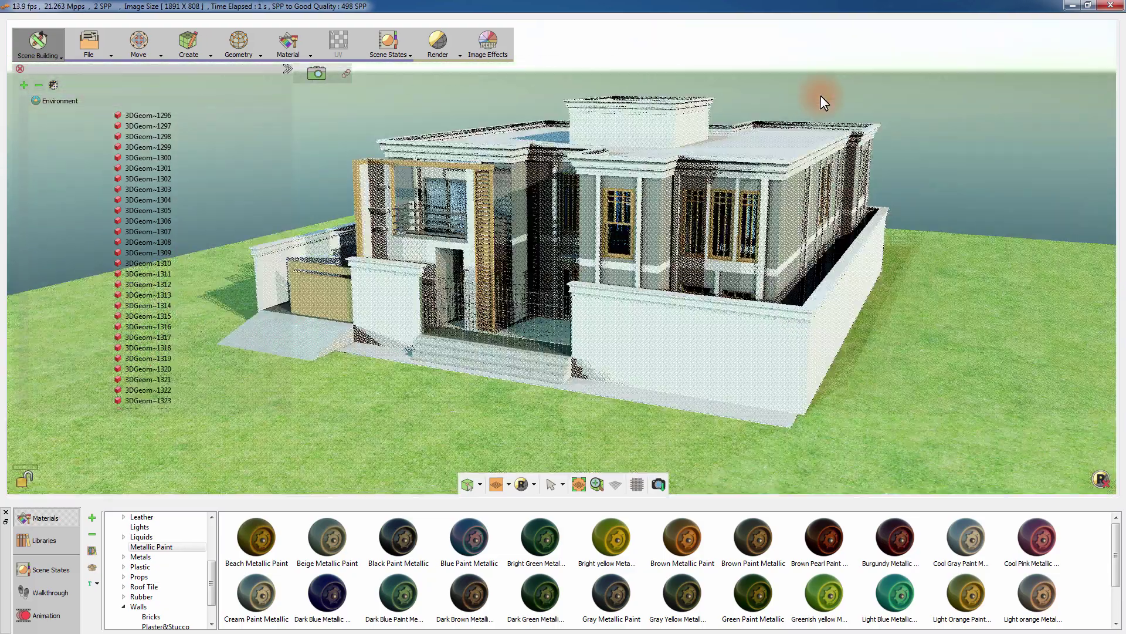
{"action": "key", "text": "Escape"}
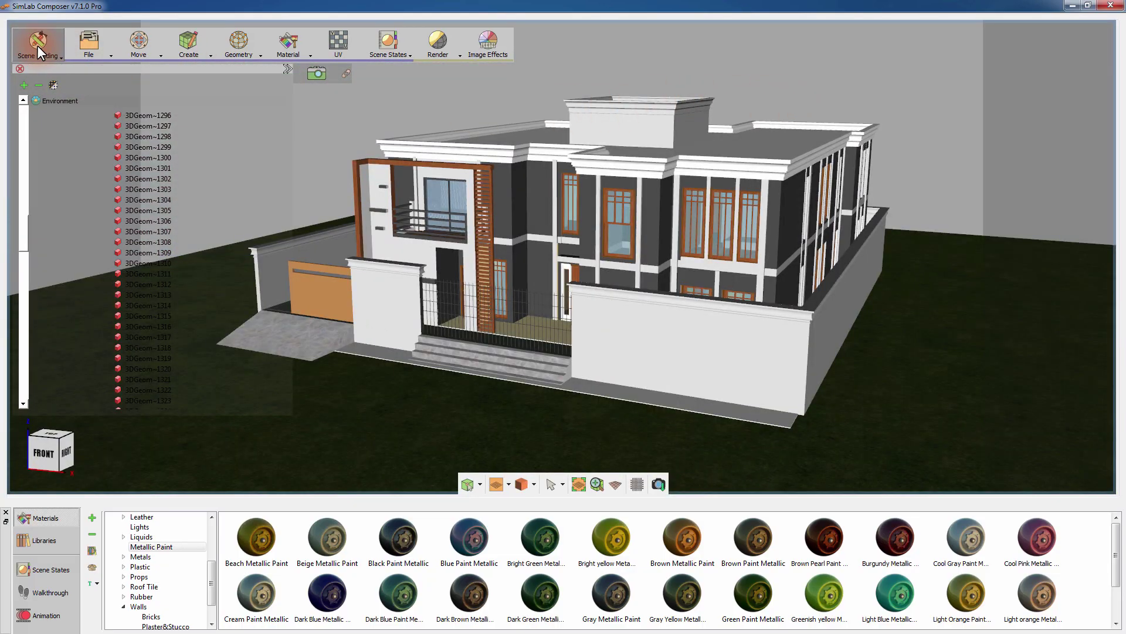
Step: Switch to the Texture Baking workspace and show the Baking options list
{"action": "left_click", "coordinate": [37, 45]}
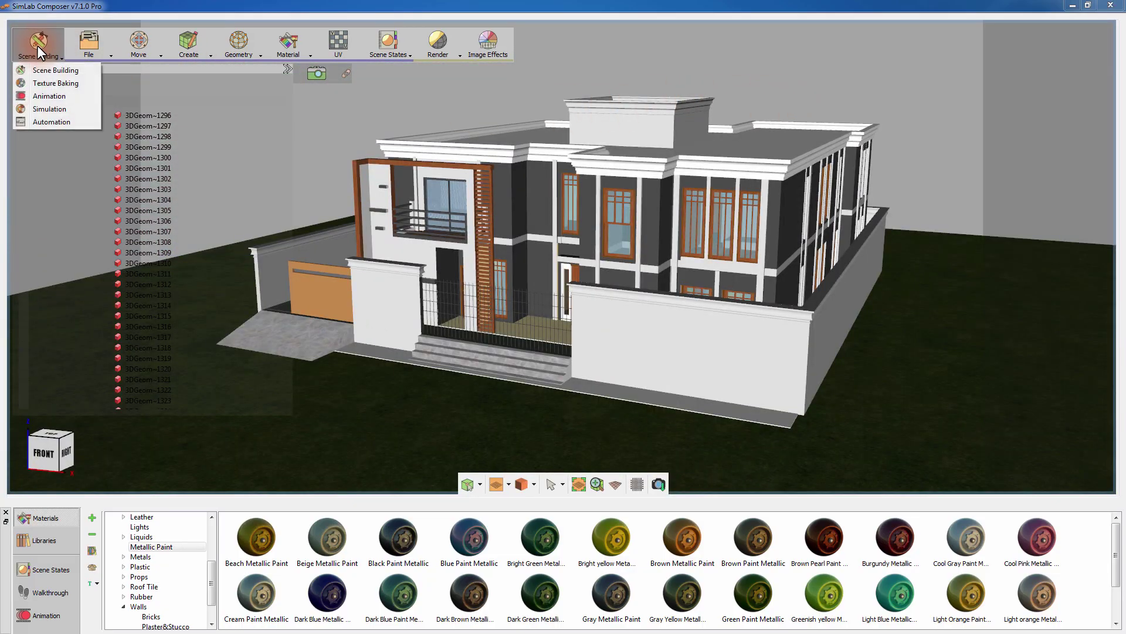
{"action": "left_click", "coordinate": [52, 84]}
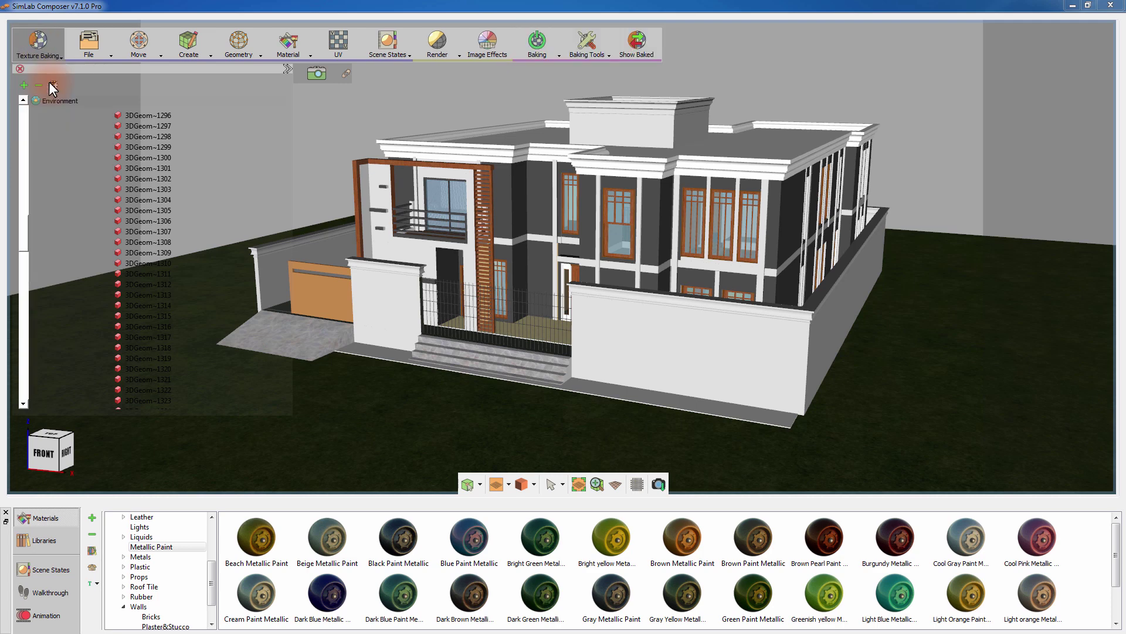
{"action": "left_click", "coordinate": [545, 53]}
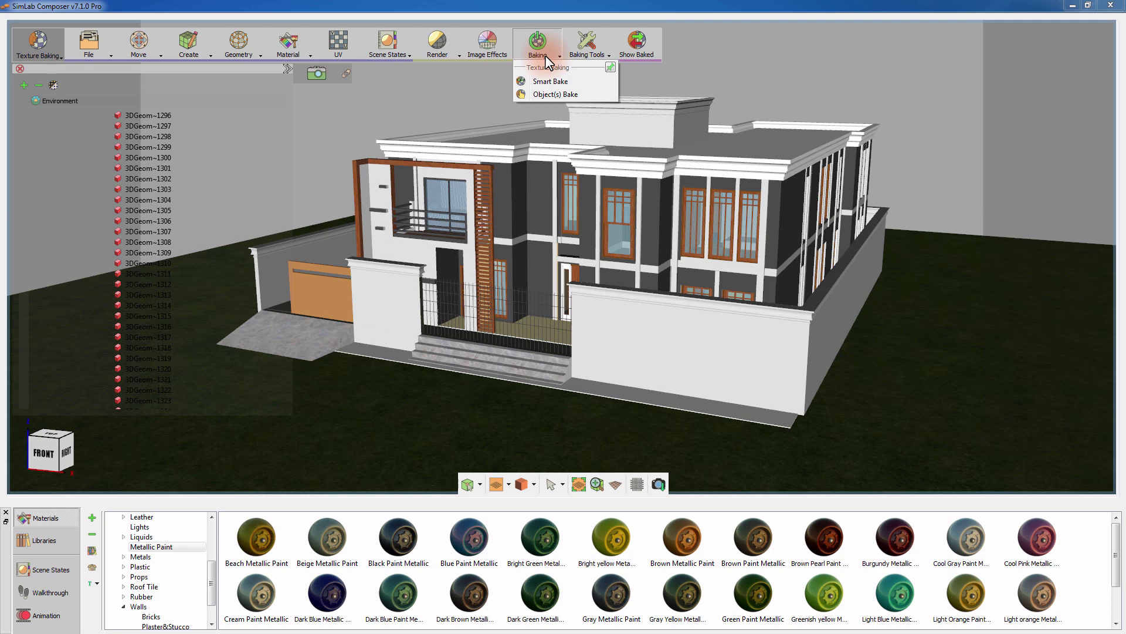
Step: Show the Baking Tools list to review its items
{"action": "left_click", "coordinate": [584, 52]}
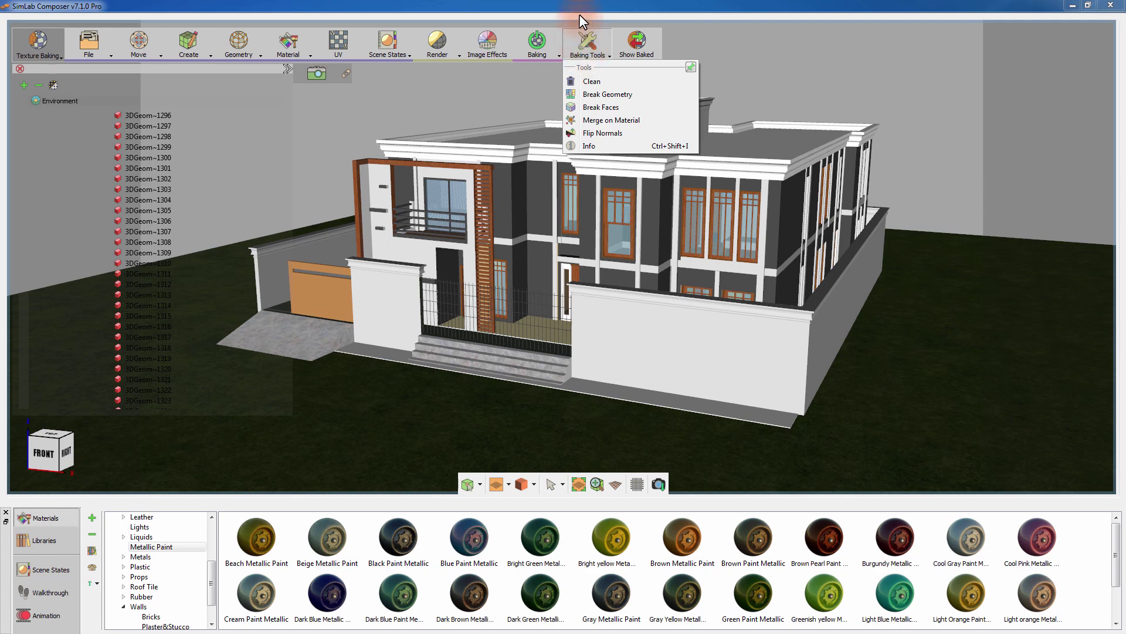
Step: Select Villa_With_Centre_Courtyard (1) and view its Info: 3892 objects, 913,137 polygons
{"action": "left_click", "coordinate": [39, 89]}
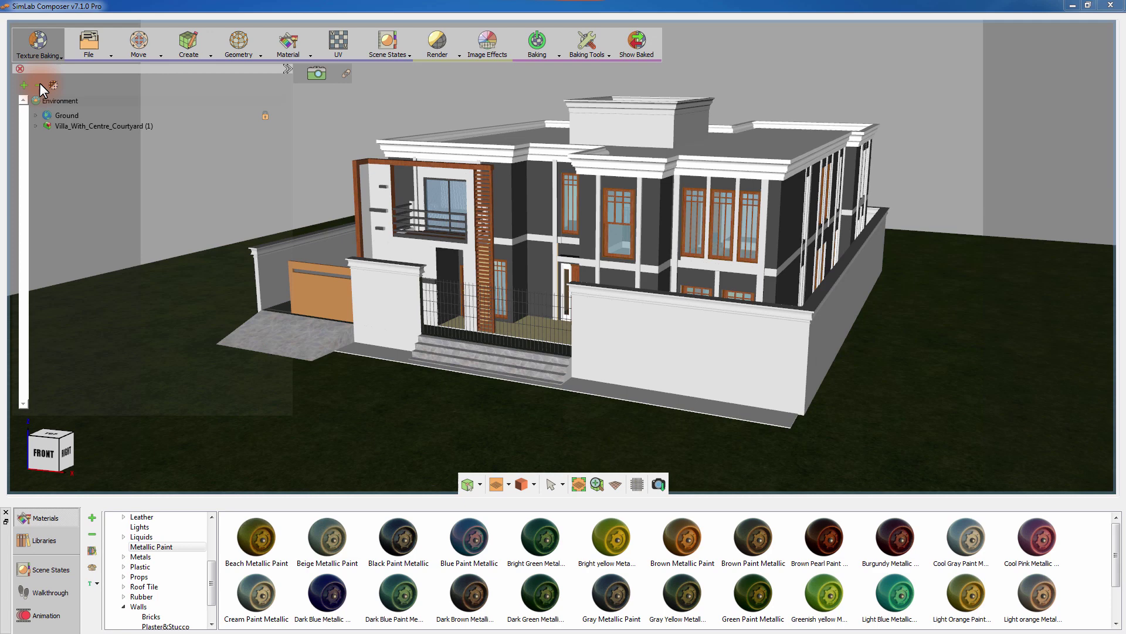
{"action": "left_click", "coordinate": [75, 126]}
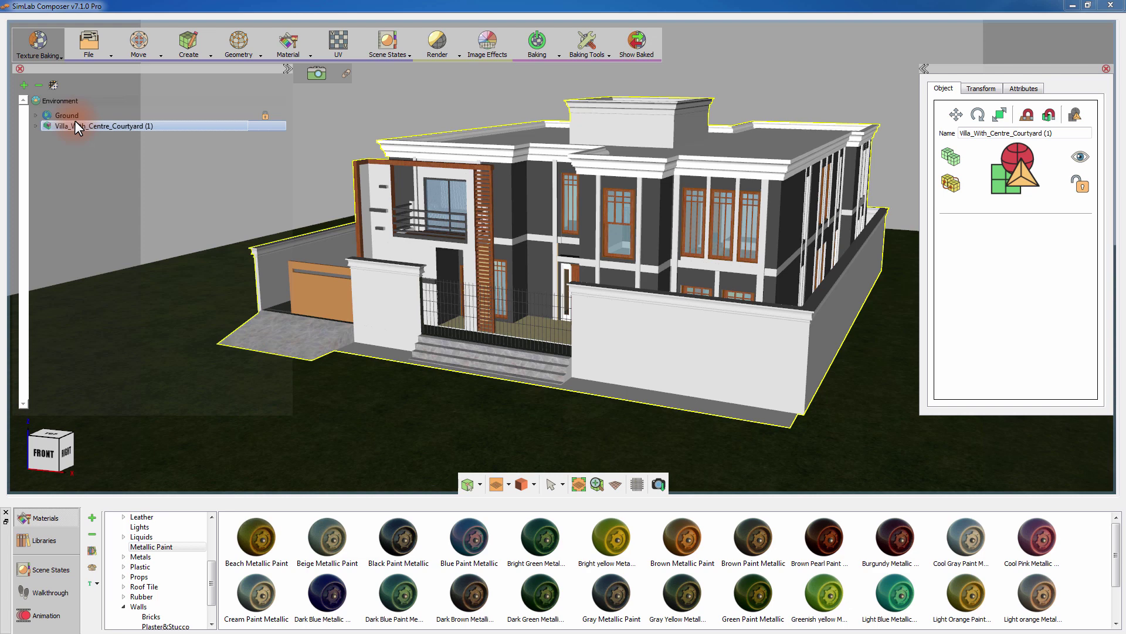
{"action": "left_click", "coordinate": [601, 54]}
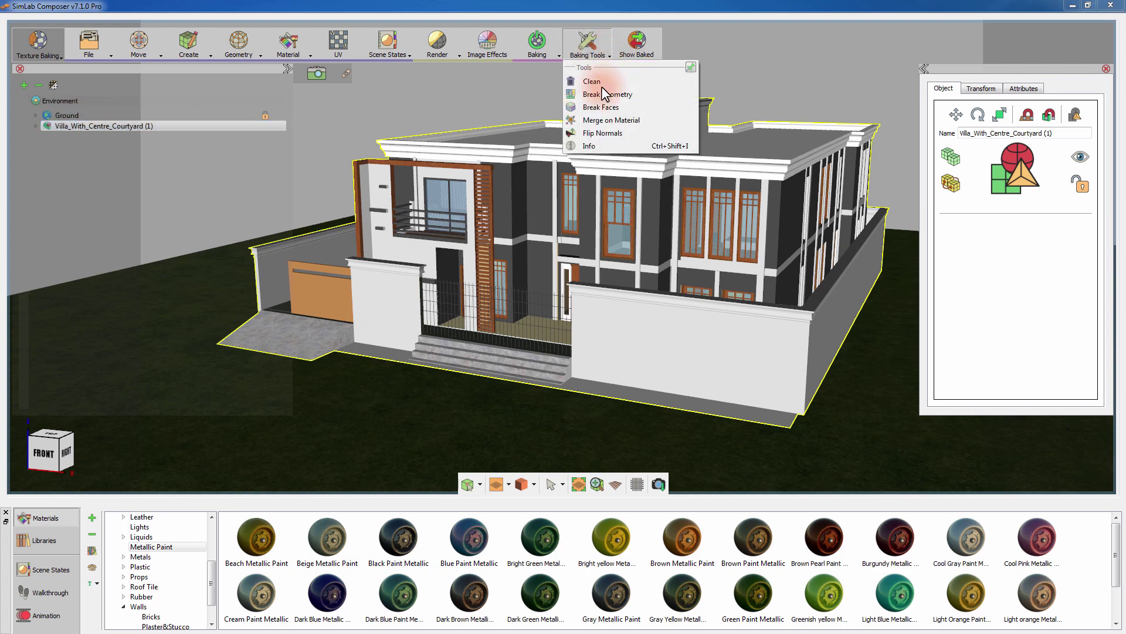
{"action": "left_click", "coordinate": [596, 143]}
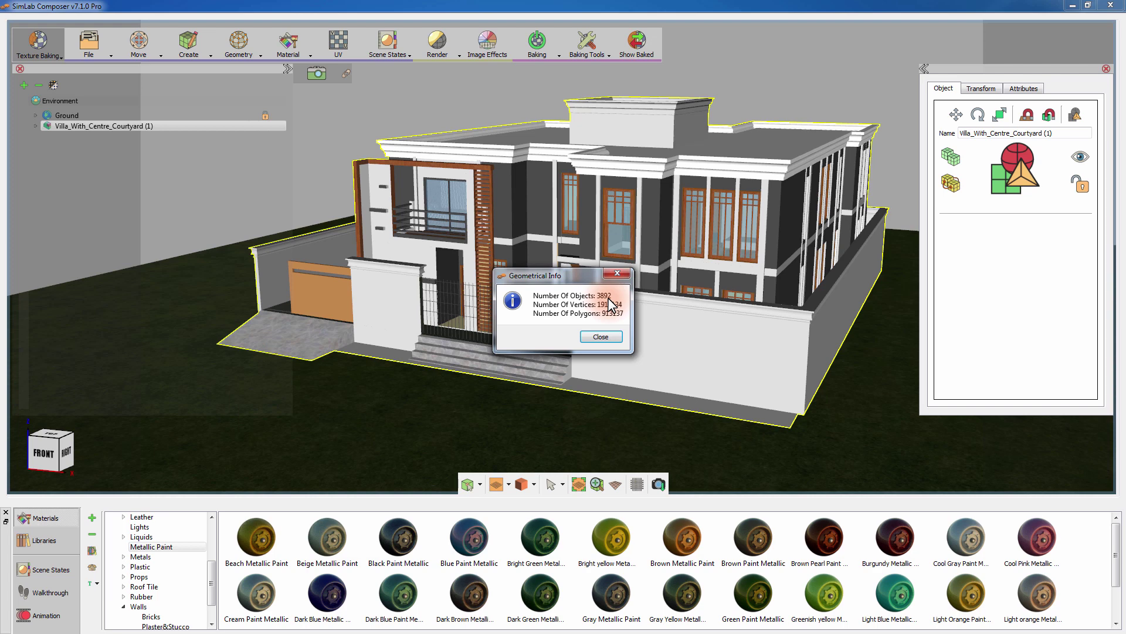
Step: Close the statistics report and merge the villa's geometry by material
{"action": "left_click", "coordinate": [602, 339]}
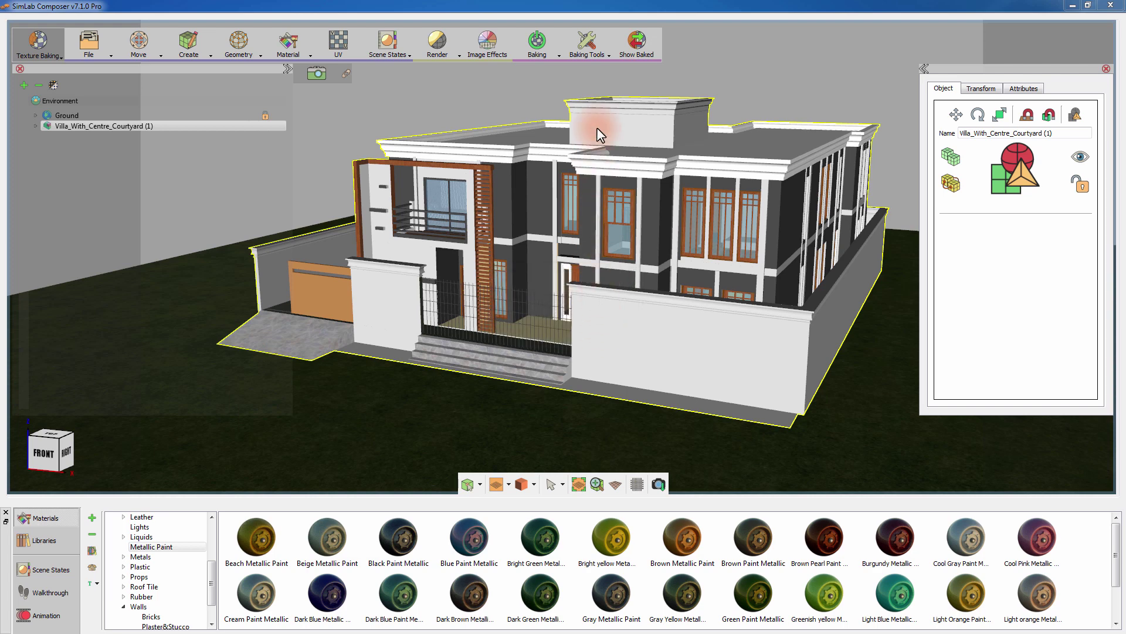
{"action": "left_click", "coordinate": [595, 57]}
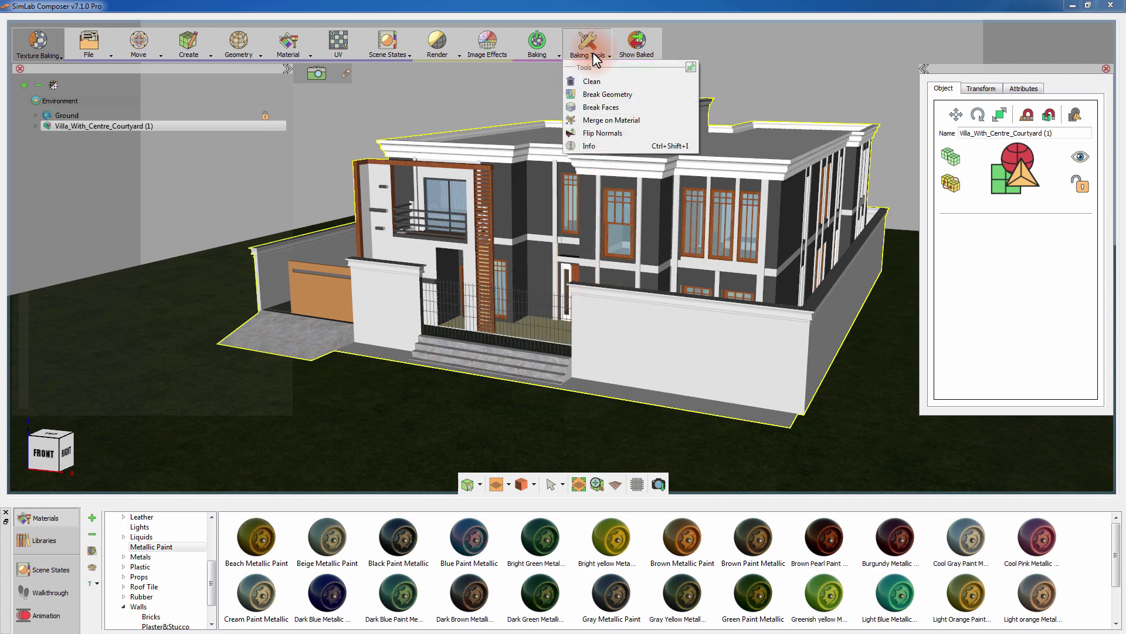
{"action": "left_click", "coordinate": [600, 119]}
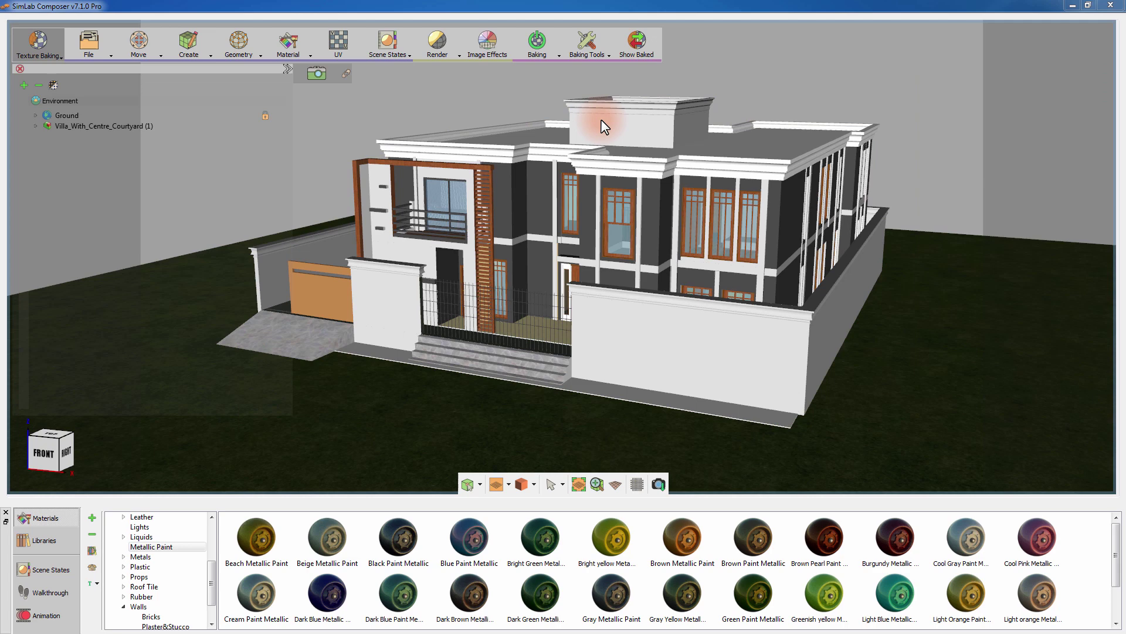
Step: Select the merged villa and check its statistics: 207 objects, 913,137 polygons
{"action": "left_click", "coordinate": [138, 127]}
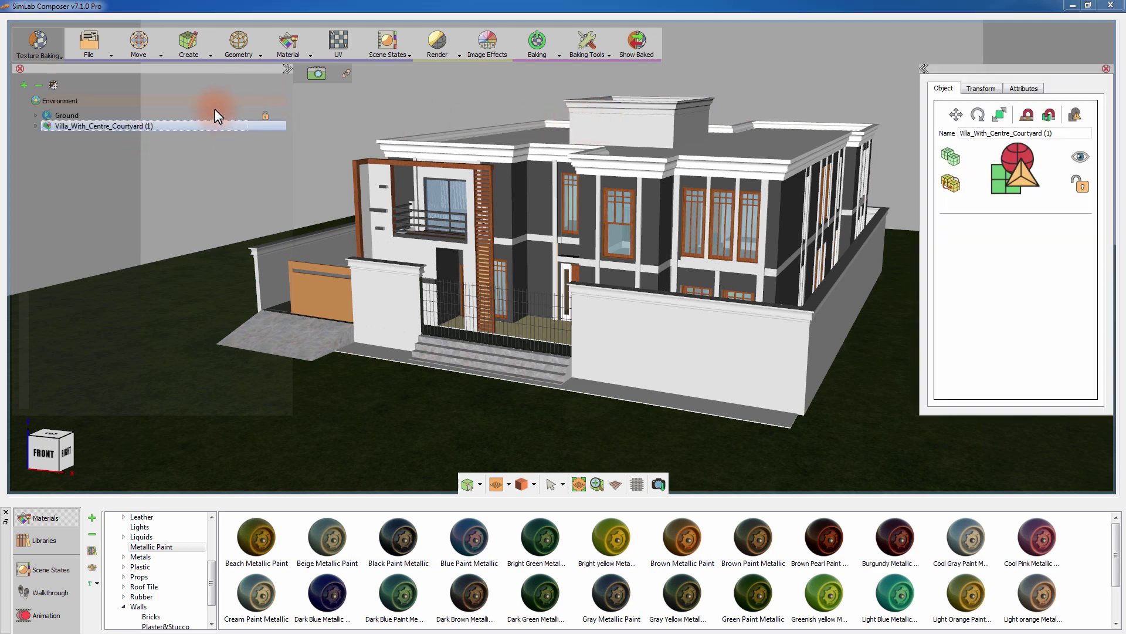
{"action": "left_click", "coordinate": [574, 48]}
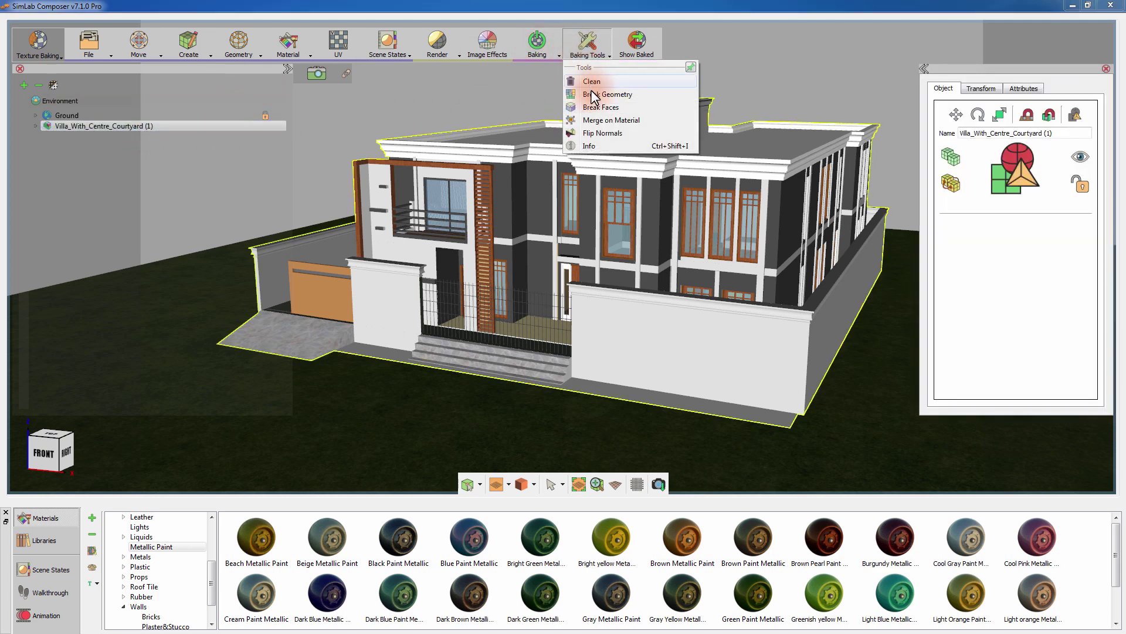
{"action": "left_click", "coordinate": [597, 144]}
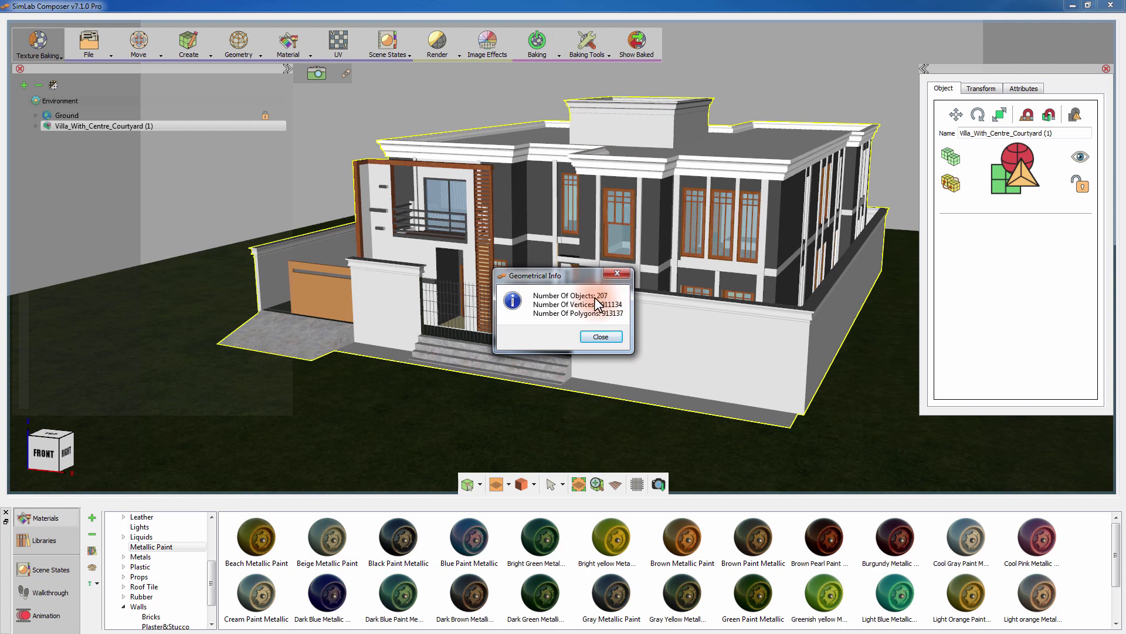
{"action": "left_click", "coordinate": [600, 335]}
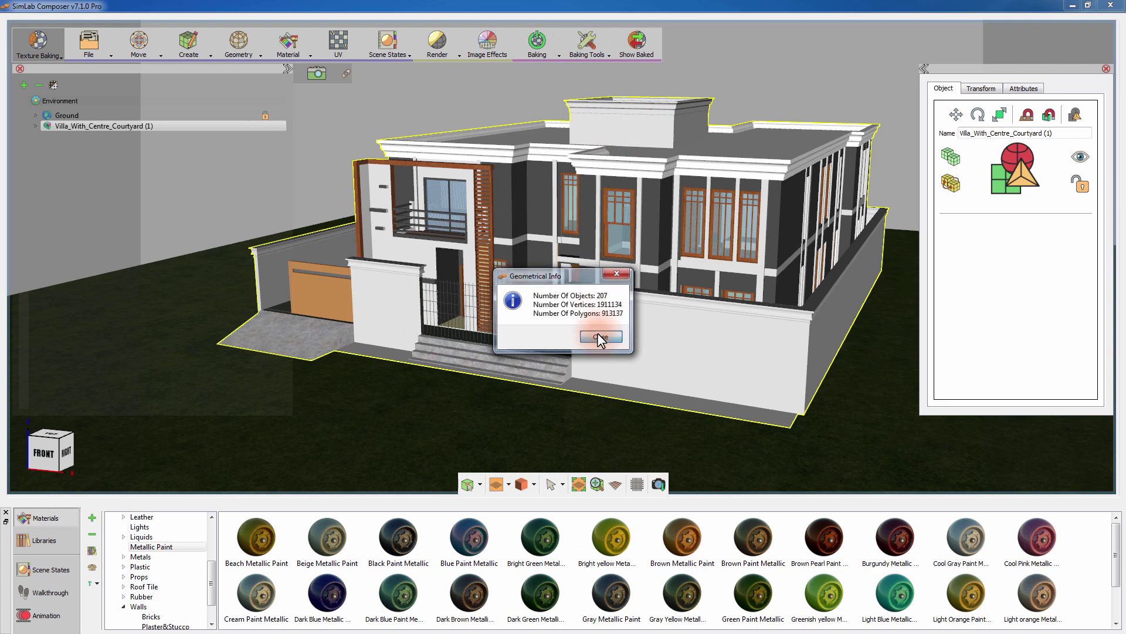
Step: Choose Smart Bake with minimum texture size 512 and maximum texture size 2048
{"action": "left_click", "coordinate": [541, 51]}
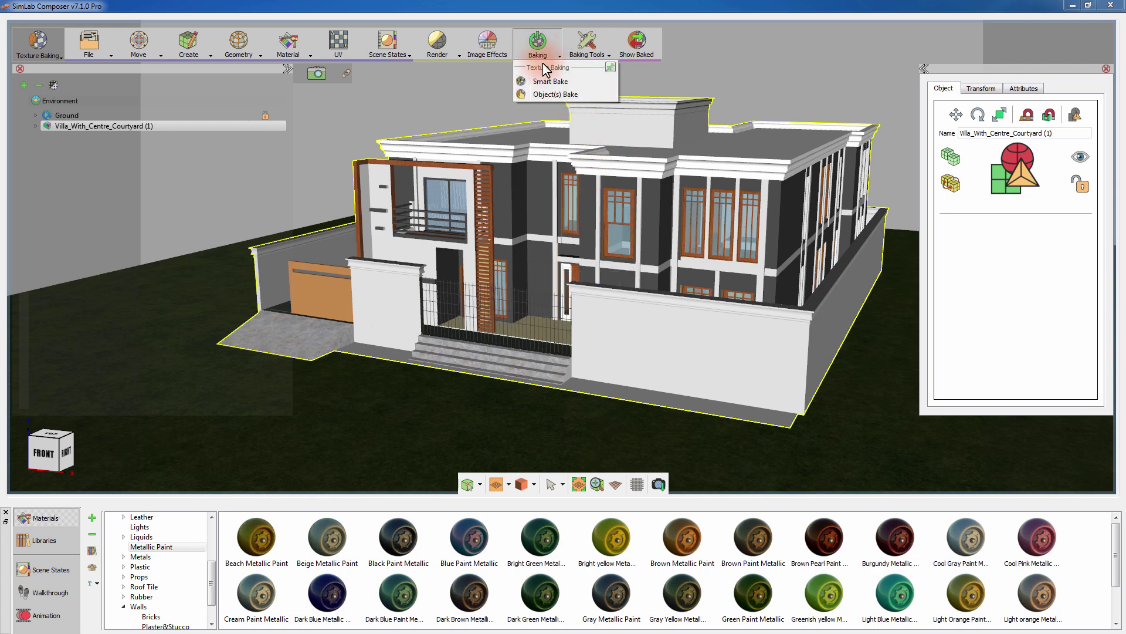
{"action": "left_click", "coordinate": [542, 82]}
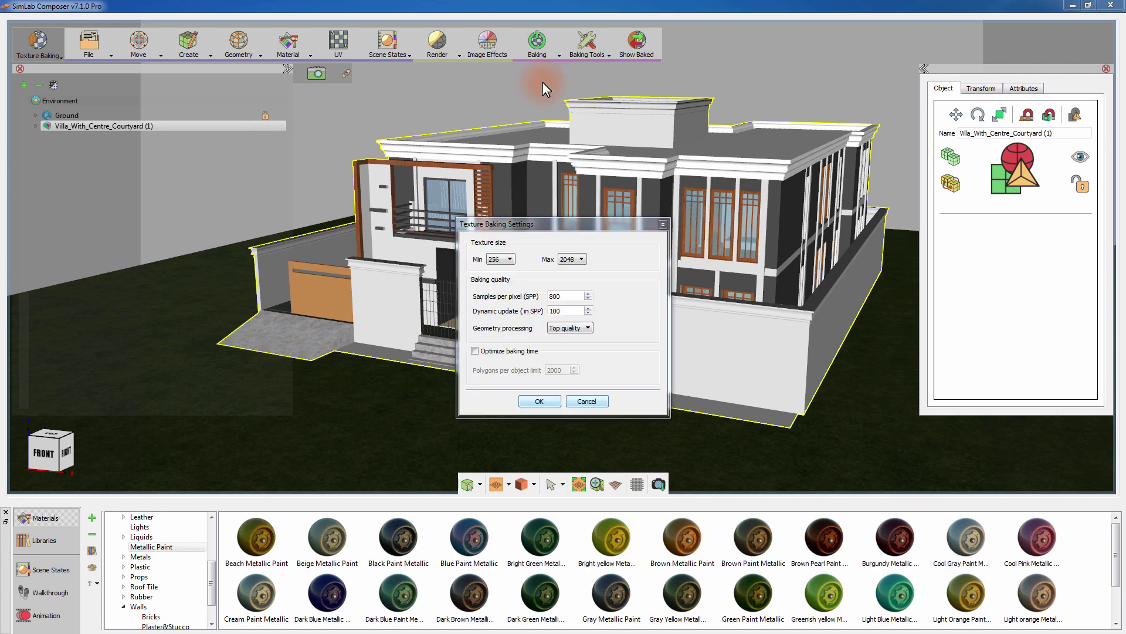
{"action": "left_click", "coordinate": [511, 258]}
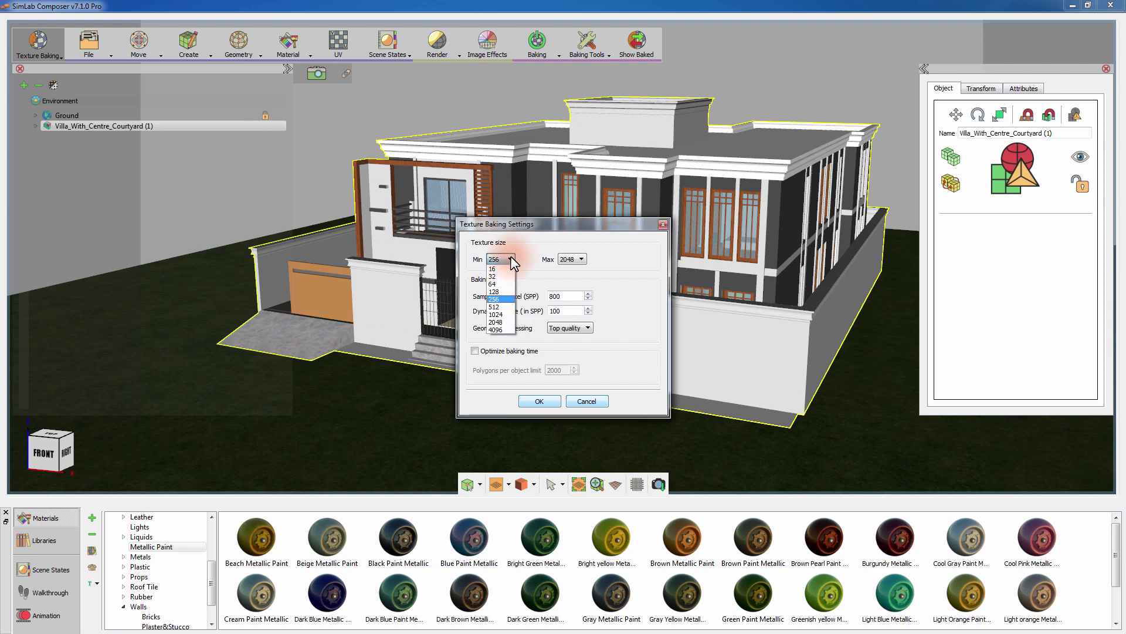
{"action": "left_click", "coordinate": [504, 309]}
{"action": "left_click", "coordinate": [575, 261]}
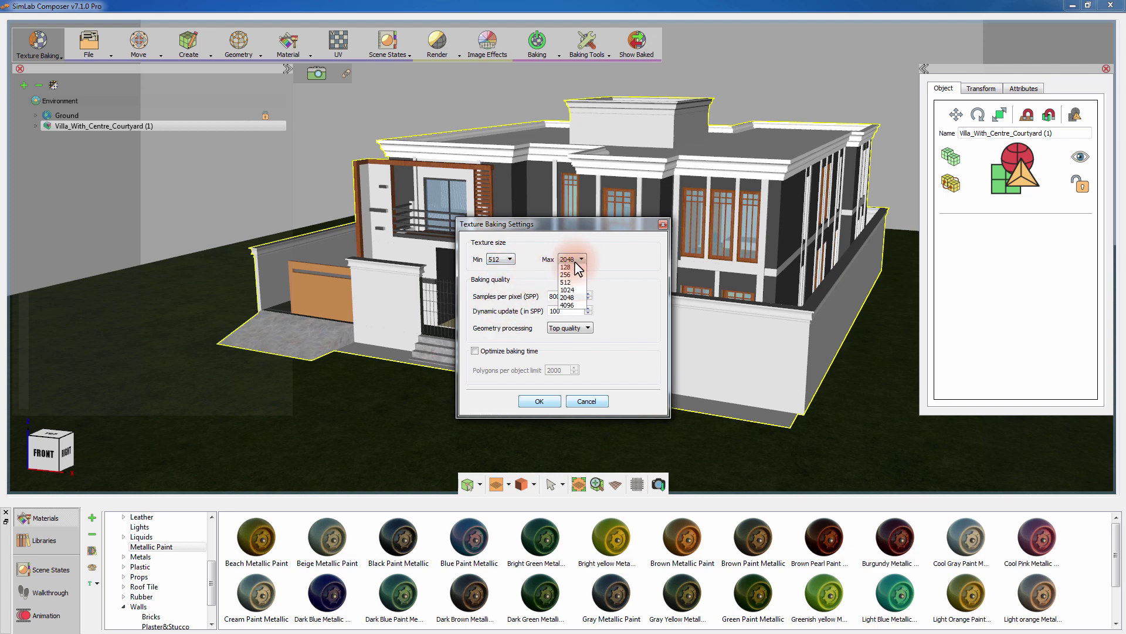
{"action": "left_click", "coordinate": [575, 261]}
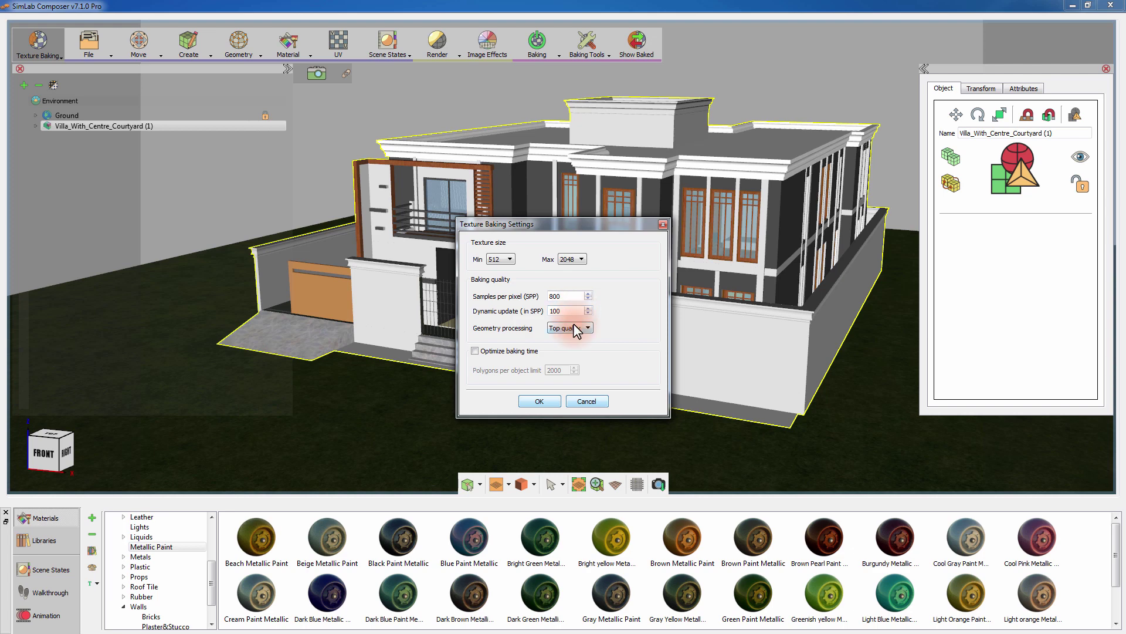
Step: Keep Geometry processing set to Top quality in the Texture Baking Settings
{"action": "left_click", "coordinate": [577, 329]}
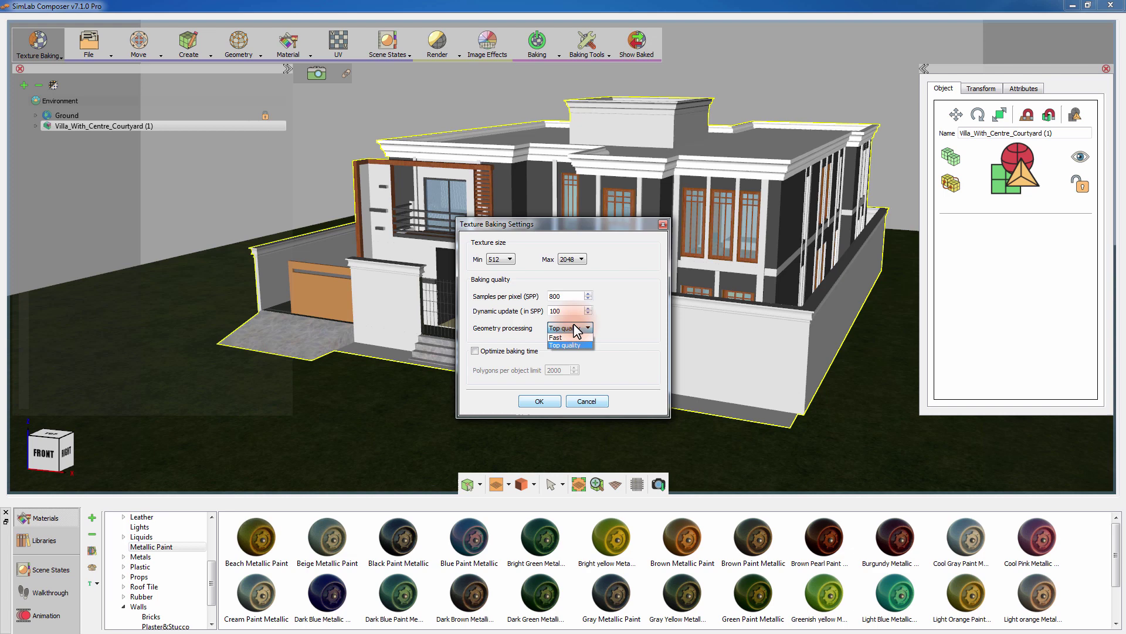
{"action": "left_click", "coordinate": [575, 330]}
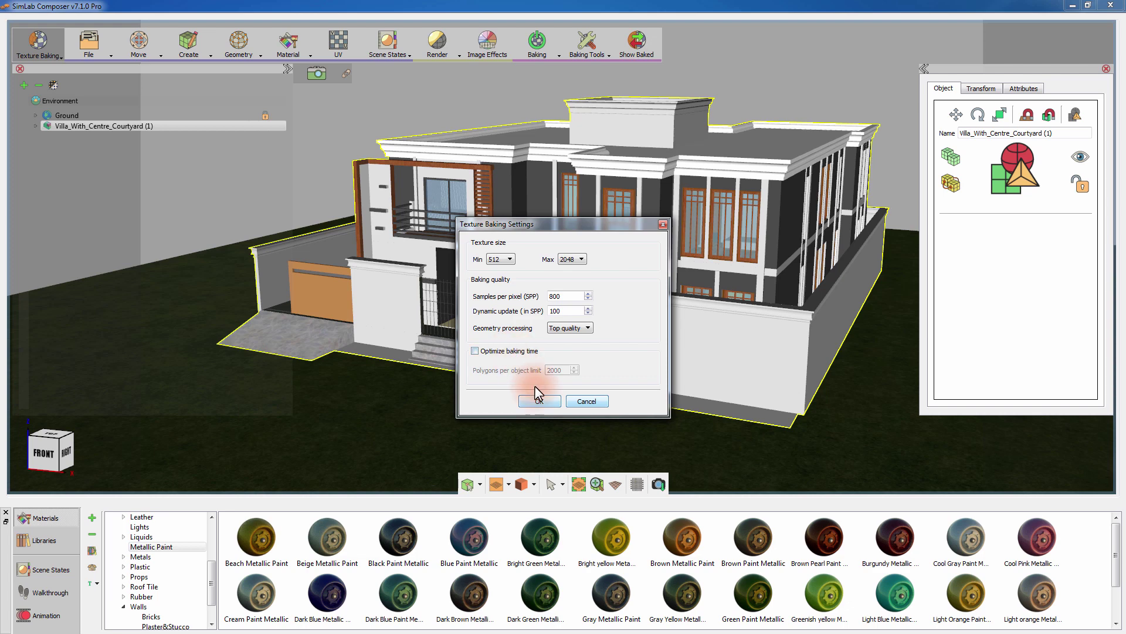
Step: Start the villa bake, then orbit and zoom to view it from above and the front
{"action": "left_click", "coordinate": [541, 401]}
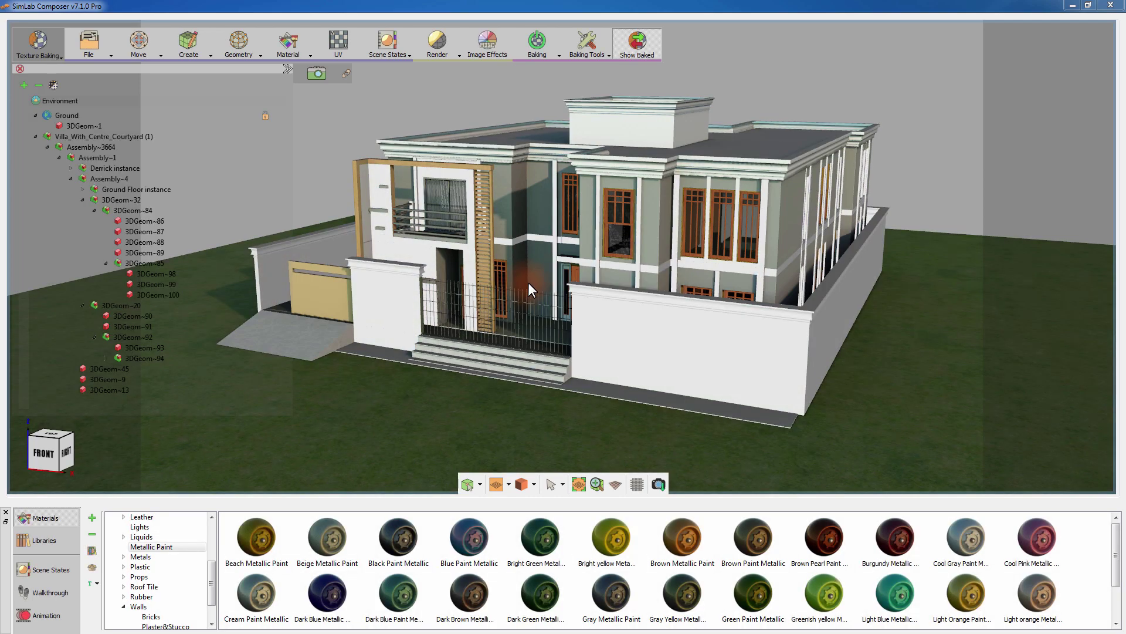
{"action": "middle_click_drag", "start_coordinate": [521, 290], "coordinate": [502, 352]}
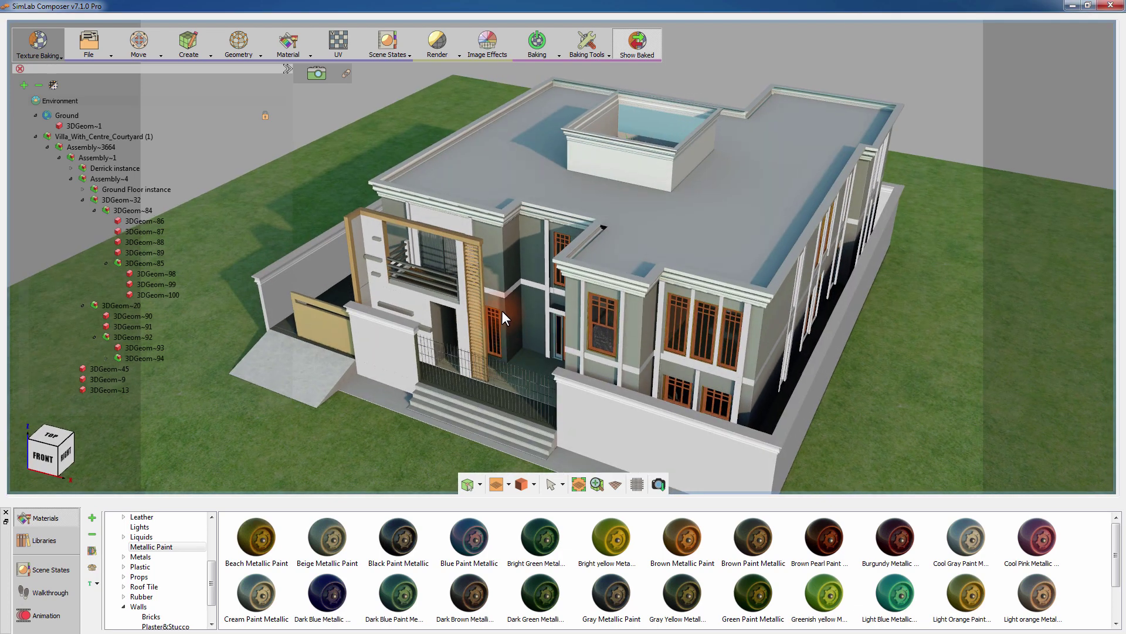
{"action": "middle_click_drag", "start_coordinate": [502, 352], "coordinate": [501, 283]}
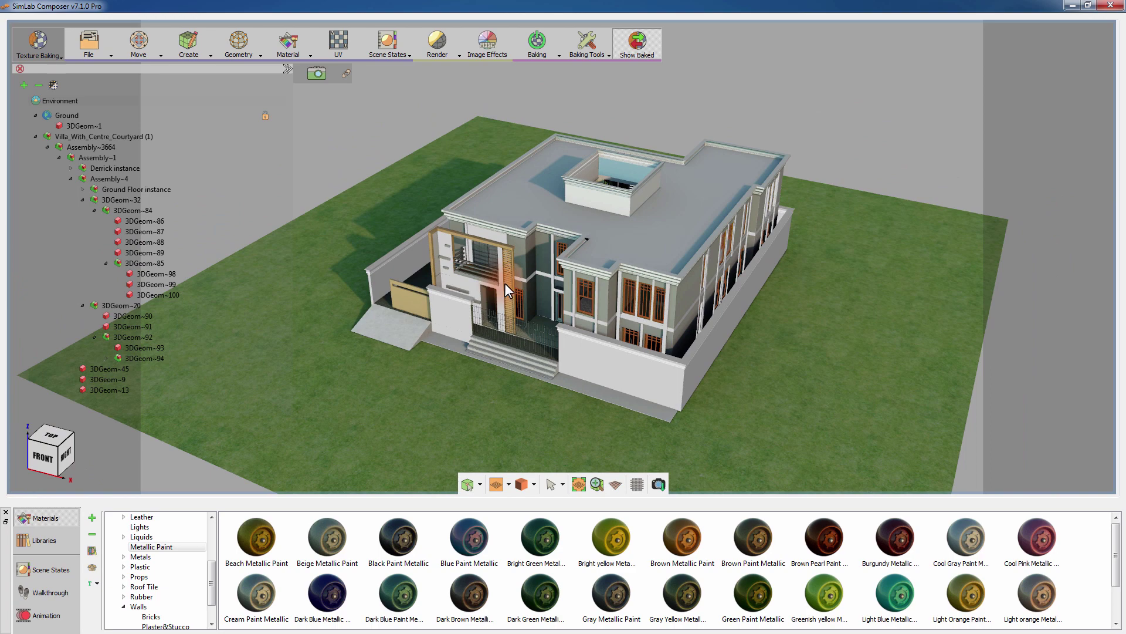
{"action": "middle_click_drag", "start_coordinate": [502, 282], "coordinate": [419, 236]}
{"action": "scroll", "coordinate": [420, 236], "scroll_direction": "up", "scroll_amount": 1}
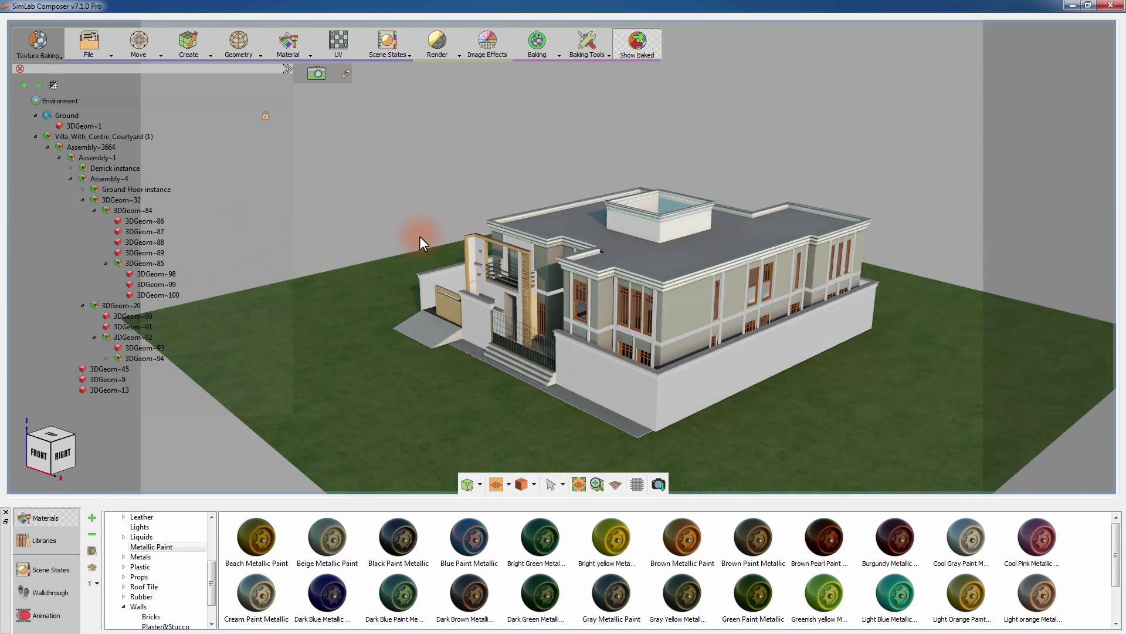
{"action": "left_click", "coordinate": [642, 45]}
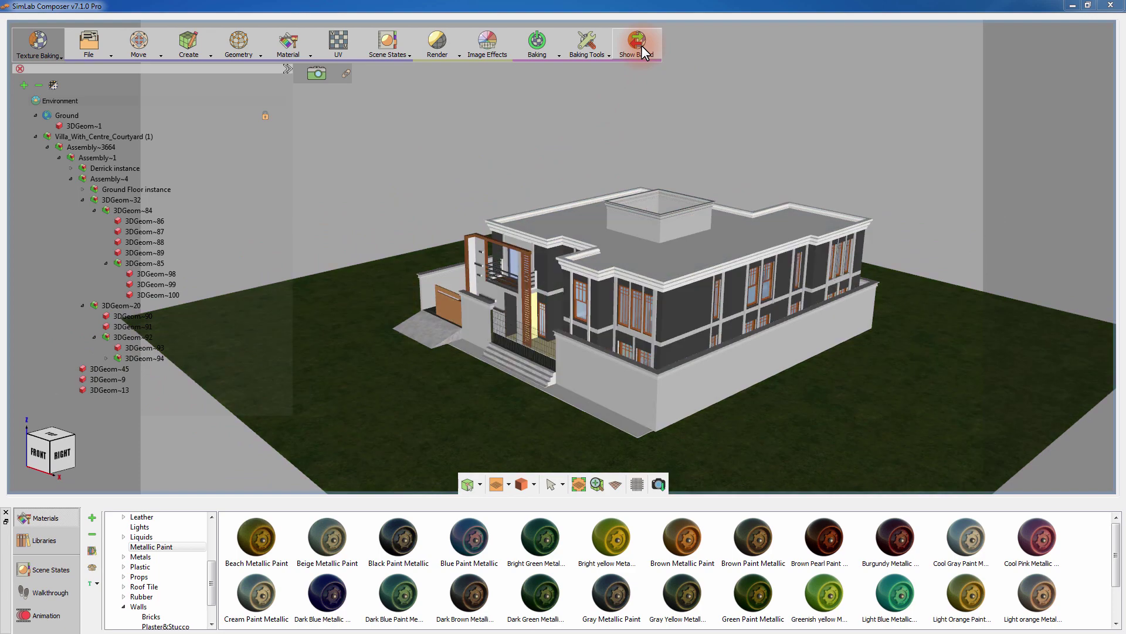
{"action": "left_click", "coordinate": [642, 45]}
{"action": "mouse_move", "coordinate": [776, 230]}
{"action": "middle_mouse_down"}
{"action": "mouse_move", "coordinate": [715, 222]}
{"action": "mouse_move", "coordinate": [728, 224]}
{"action": "middle_mouse_up"}
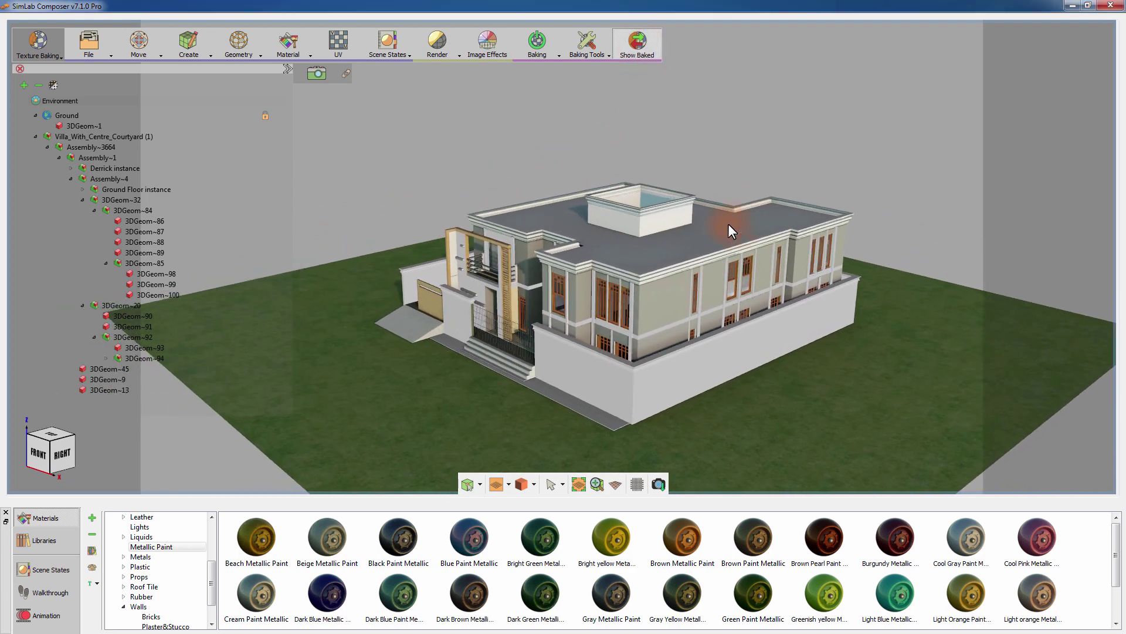
{"action": "right_click_drag", "start_coordinate": [506, 302], "coordinate": [352, 286]}
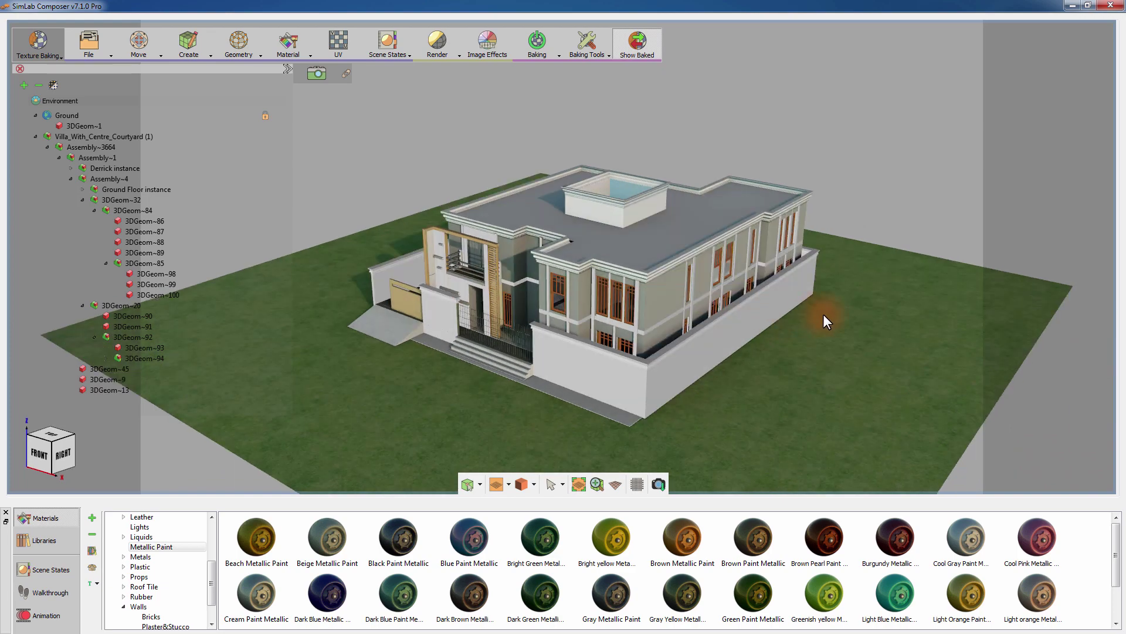
{"action": "mouse_move", "coordinate": [352, 286]}
{"action": "middle_mouse_down"}
{"action": "mouse_move", "coordinate": [578, 299]}
{"action": "mouse_move", "coordinate": [518, 277]}
{"action": "middle_mouse_up"}
{"action": "scroll", "coordinate": [518, 277], "scroll_direction": "up", "scroll_amount": 1}
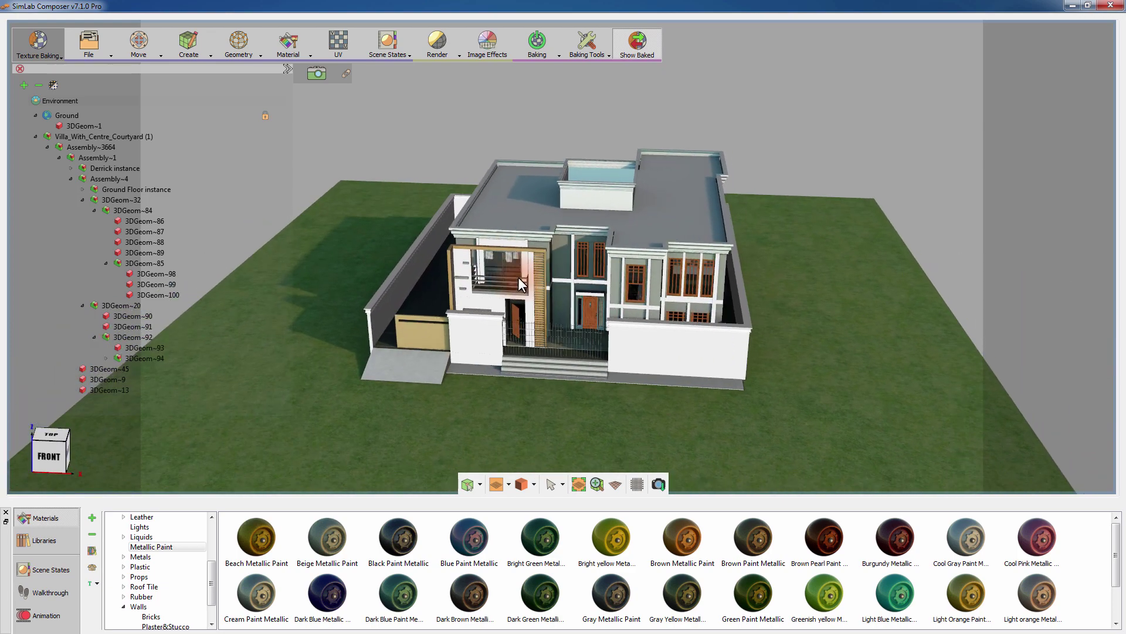
Step: Export the baked villa from the File menu as the 3D PDF House_01.pdf
{"action": "left_click", "coordinate": [86, 55]}
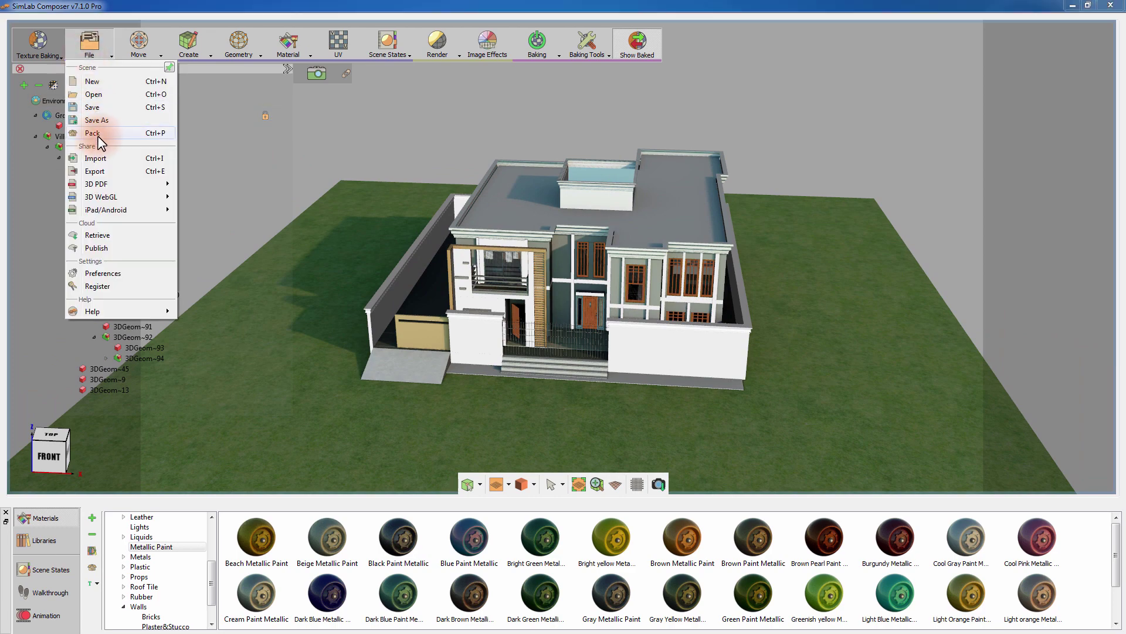
{"action": "left_click", "coordinate": [95, 170]}
{"action": "left_click", "coordinate": [176, 337]}
{"action": "type", "text": "House_01"}
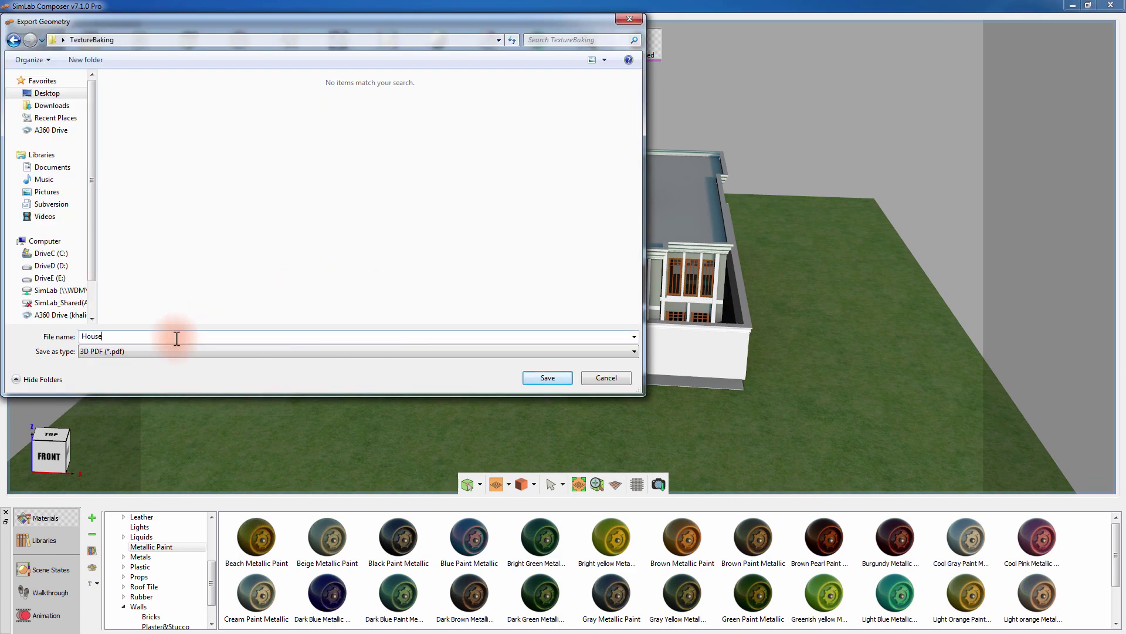
{"action": "left_click", "coordinate": [530, 380]}
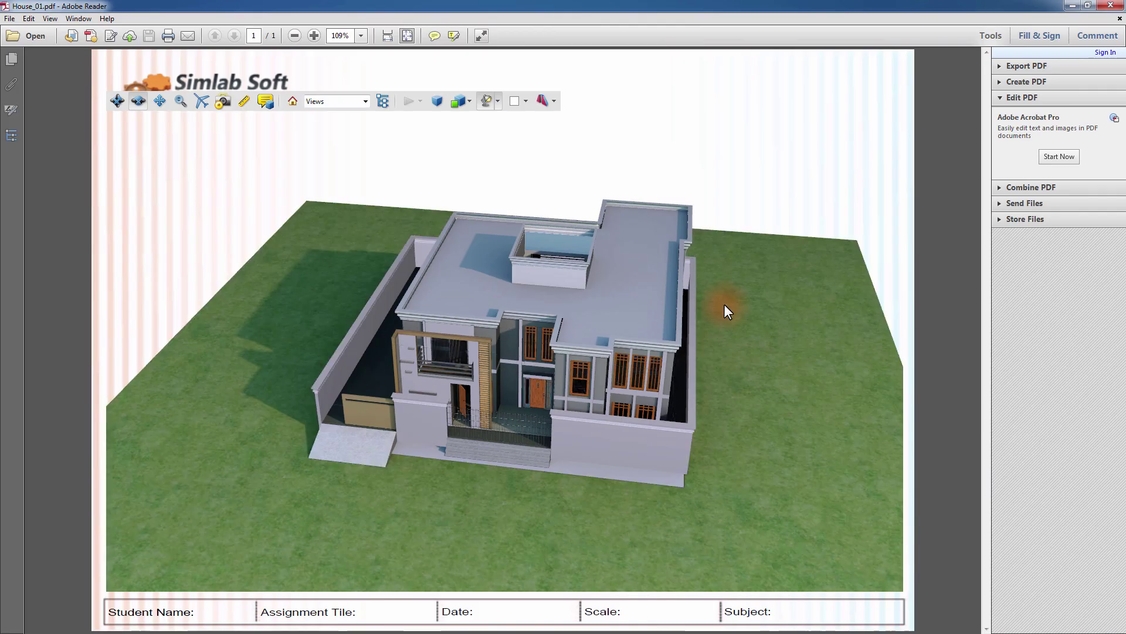
{"action": "left_click_drag", "start_coordinate": [724, 304], "coordinate": [565, 363]}
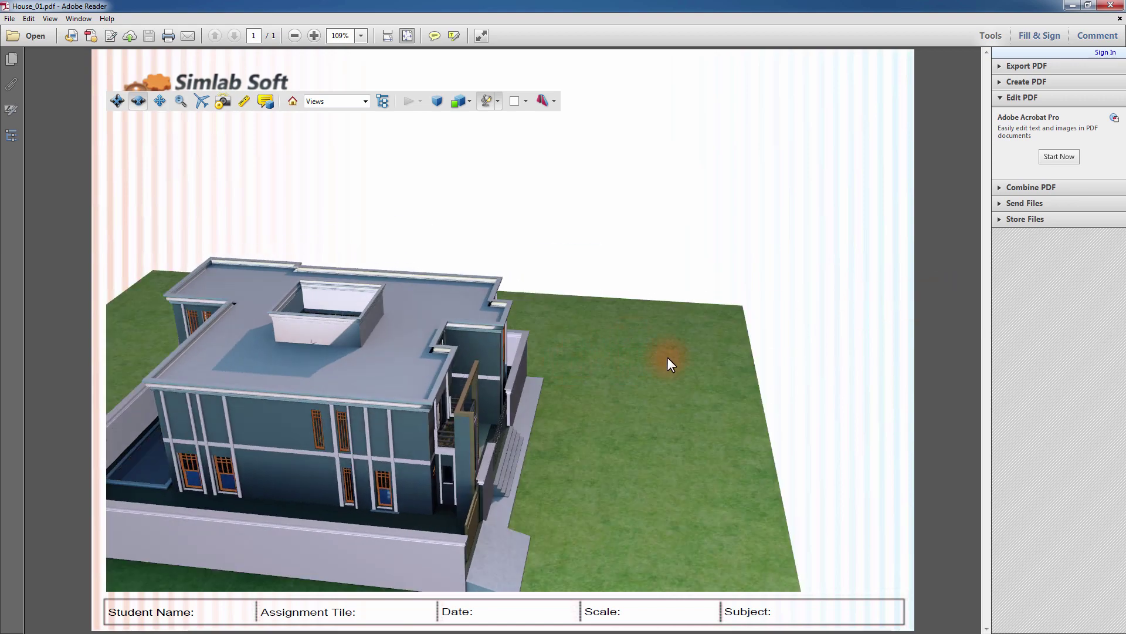
{"action": "left_click_drag", "start_coordinate": [667, 356], "coordinate": [470, 325]}
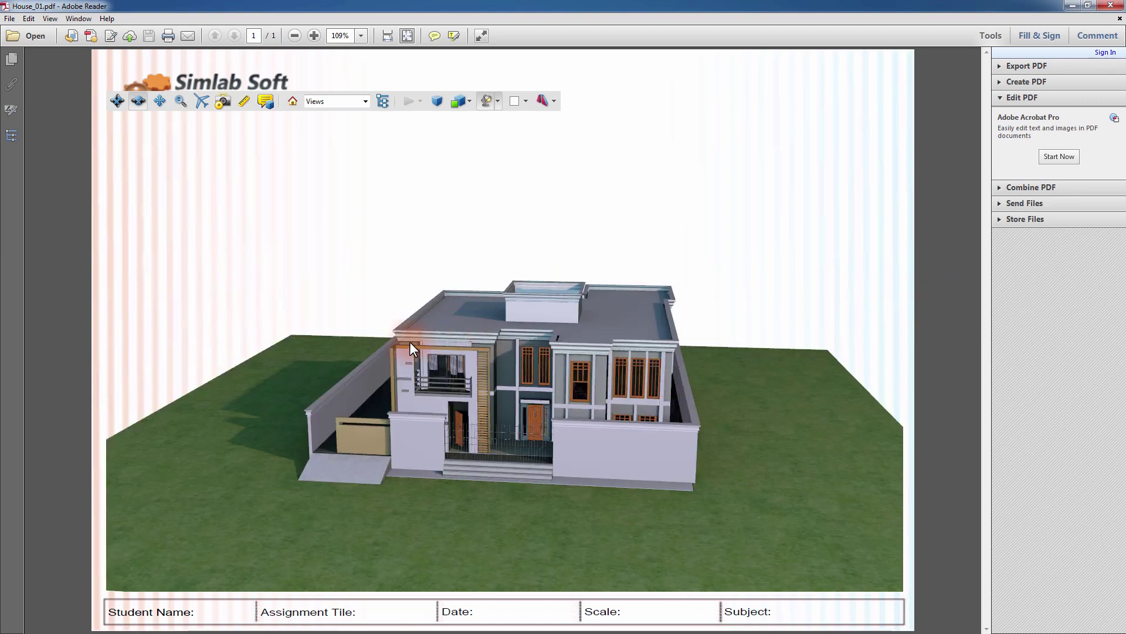
{"action": "left_click_drag", "start_coordinate": [431, 376], "coordinate": [662, 356]}
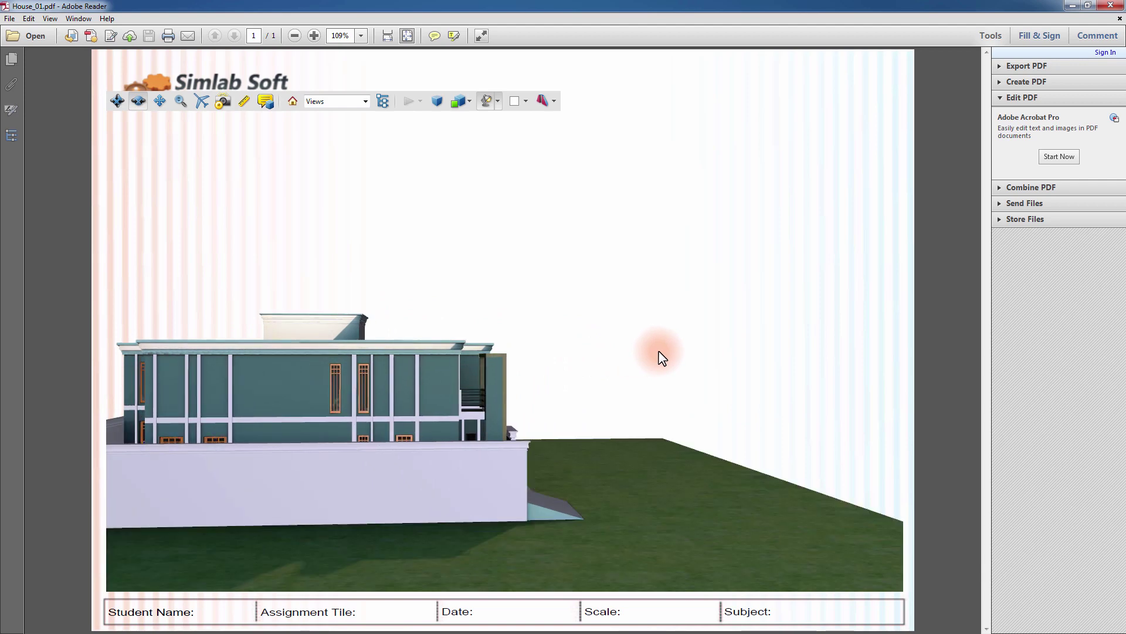
{"action": "left_click_drag", "start_coordinate": [663, 356], "coordinate": [437, 364]}
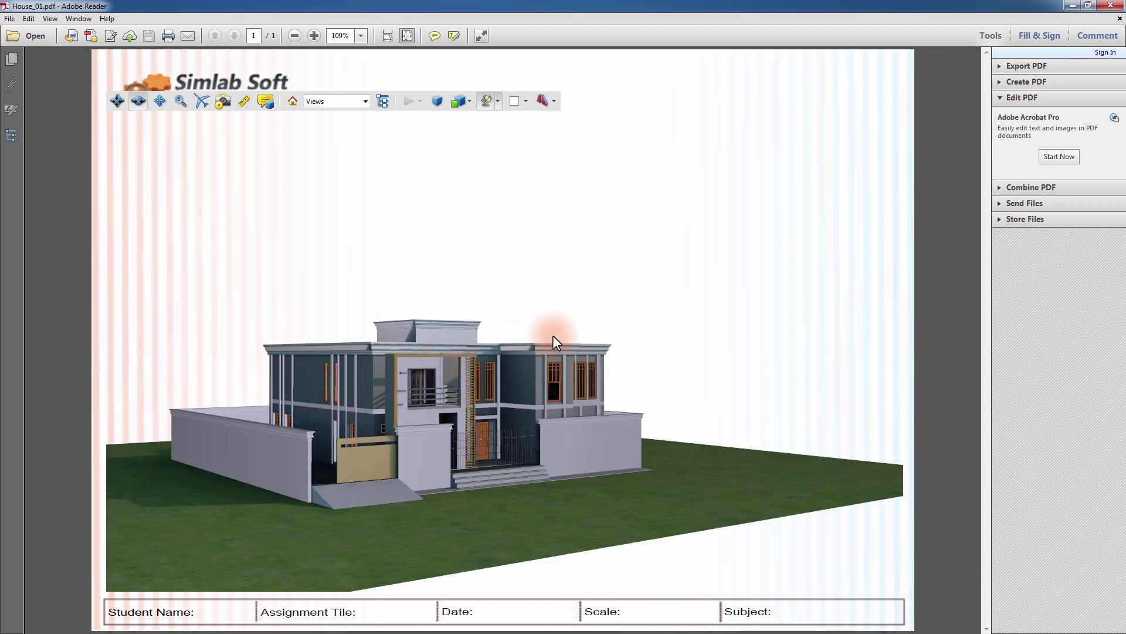
{"action": "left_click_drag", "start_coordinate": [723, 312], "coordinate": [686, 425]}
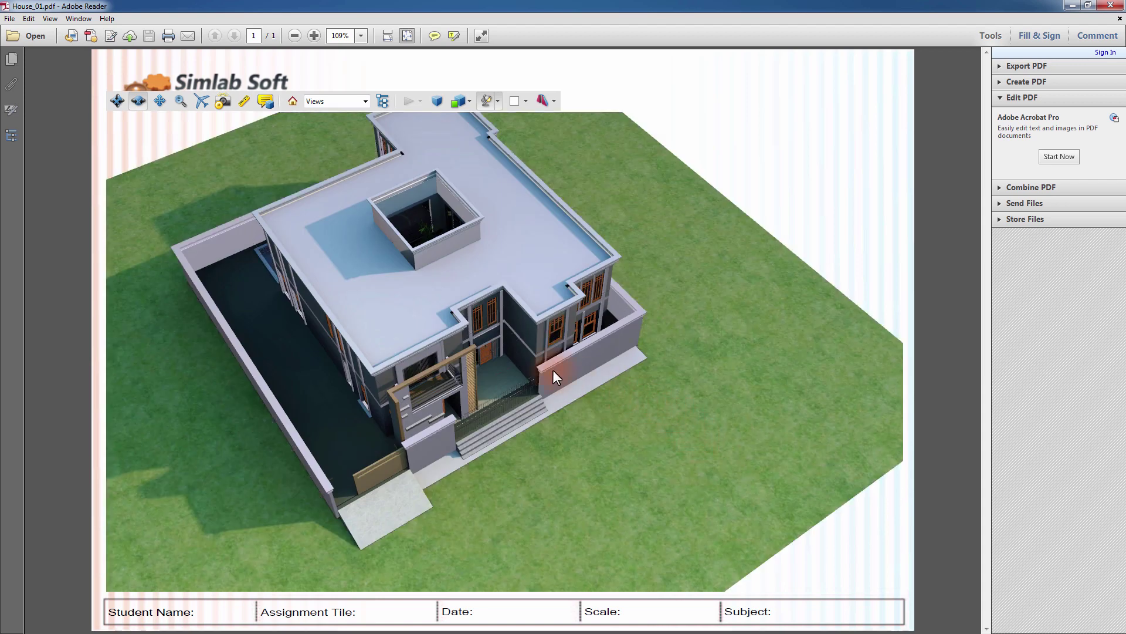